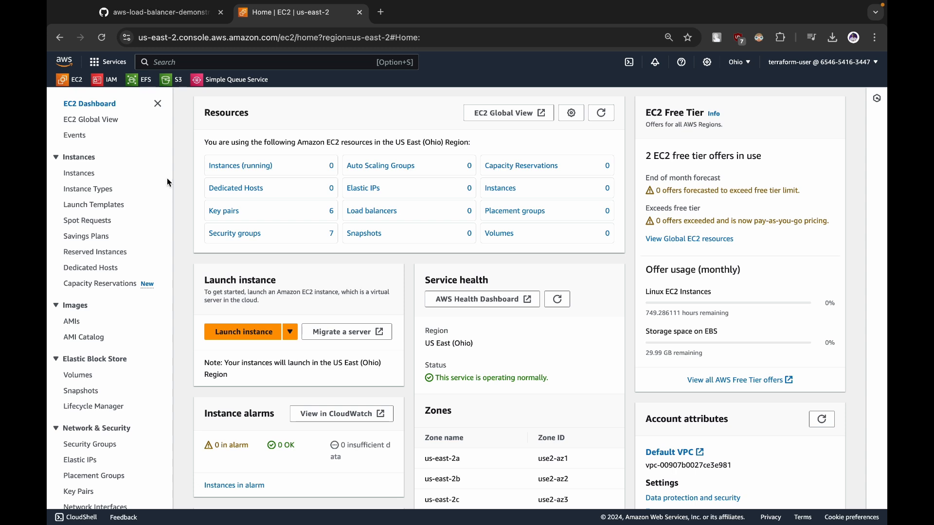
- Start launching a new EC2 instance and name it instance-1
{"action": "left_click", "coordinate": [226, 166]}
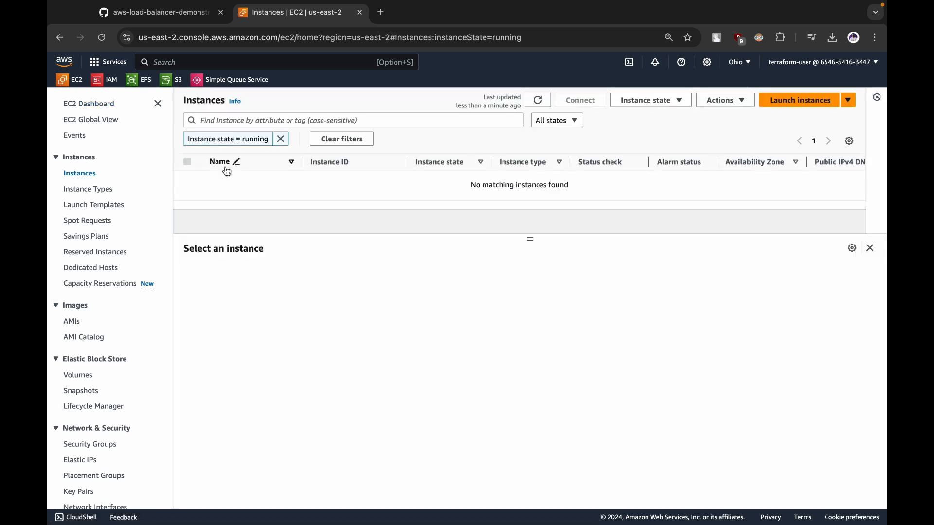
{"action": "left_click", "coordinate": [281, 139]}
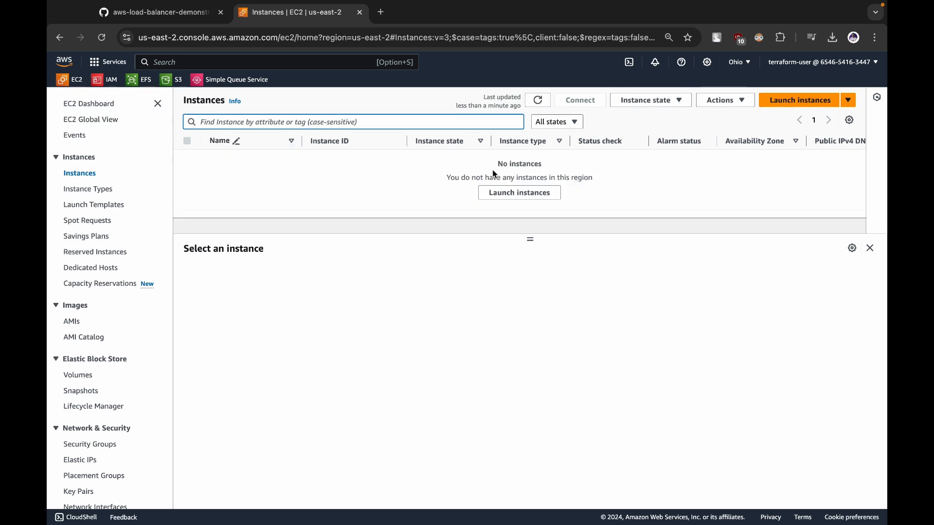
{"action": "left_click", "coordinate": [512, 191]}
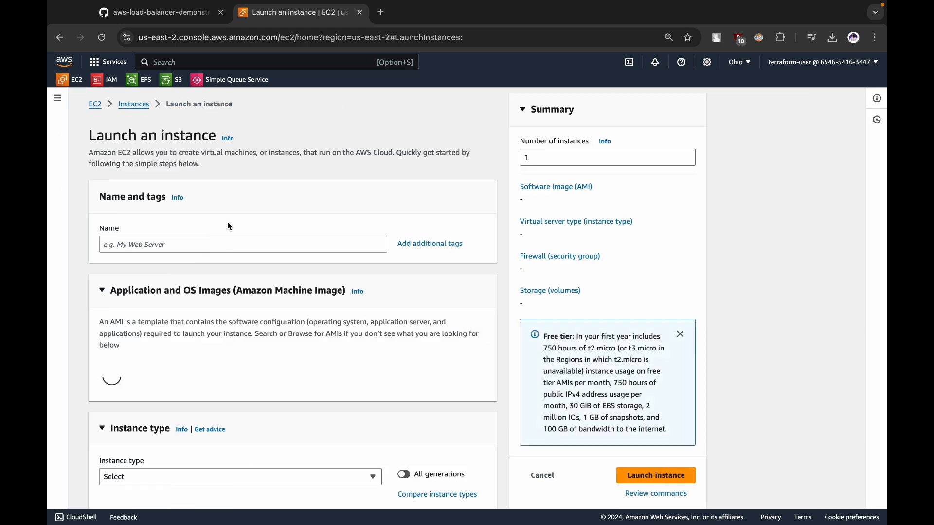
{"action": "left_click", "coordinate": [191, 239]}
{"action": "type", "text": "instance-1"}
- Choose to proceed without a key pair and allow HTTP traffic from the internet in the new security group
{"action": "scroll", "coordinate": [156, 296], "scroll_direction": "down", "scroll_amount": 4}
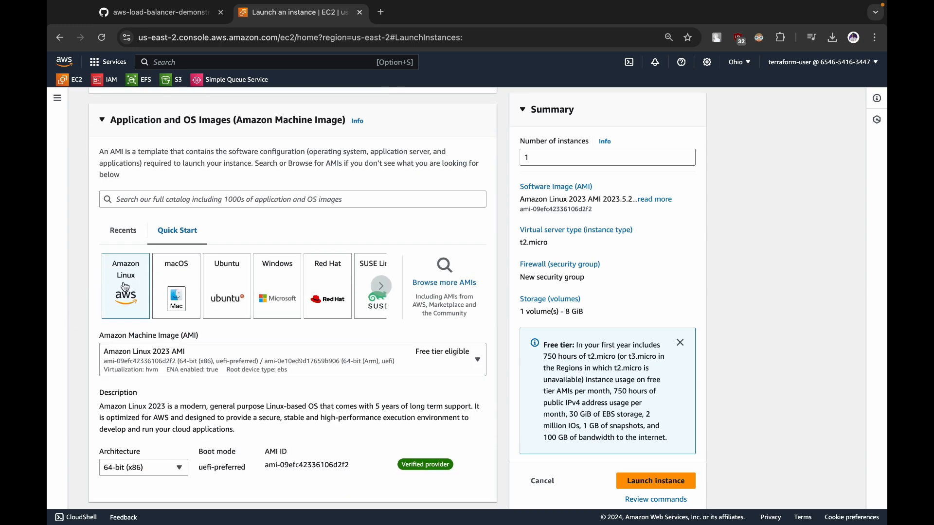
{"action": "scroll", "coordinate": [234, 336], "scroll_direction": "down", "scroll_amount": 10}
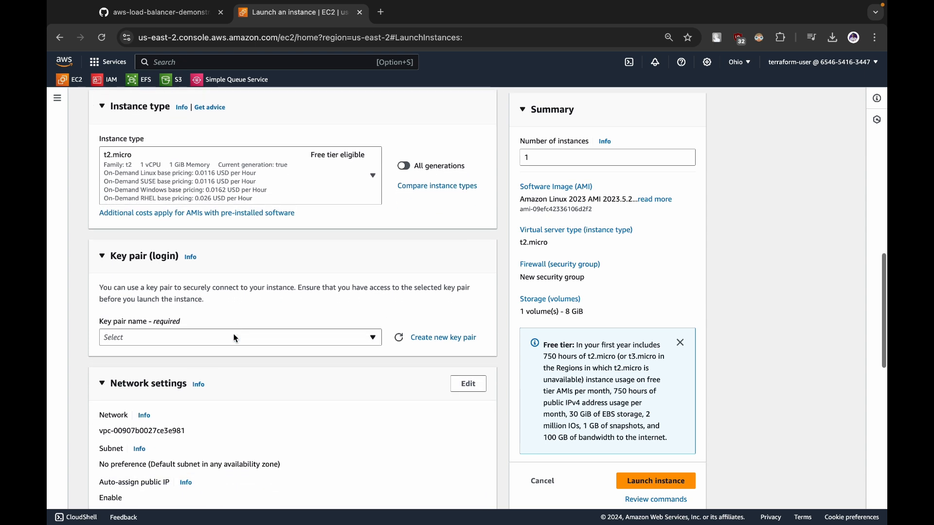
{"action": "left_click", "coordinate": [226, 337]}
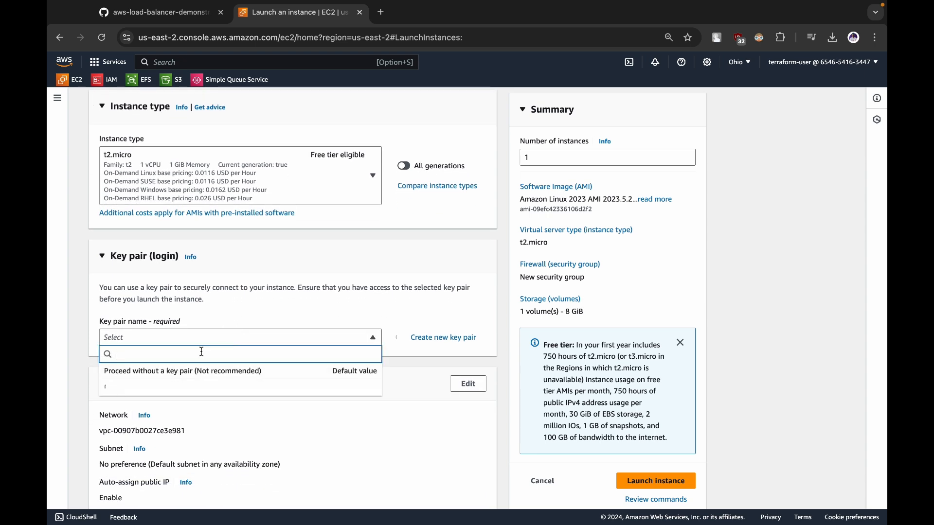
{"action": "left_click", "coordinate": [191, 375]}
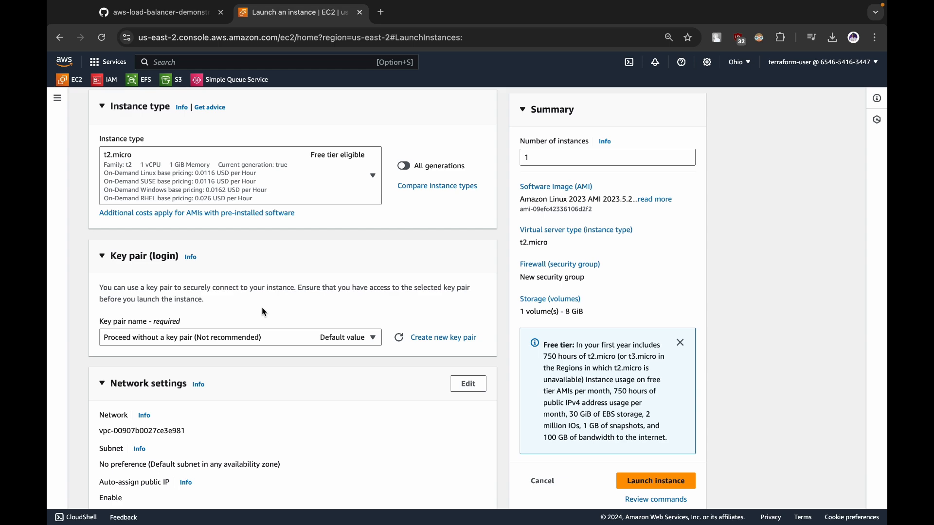
{"action": "scroll", "coordinate": [263, 309], "scroll_direction": "down", "scroll_amount": 6}
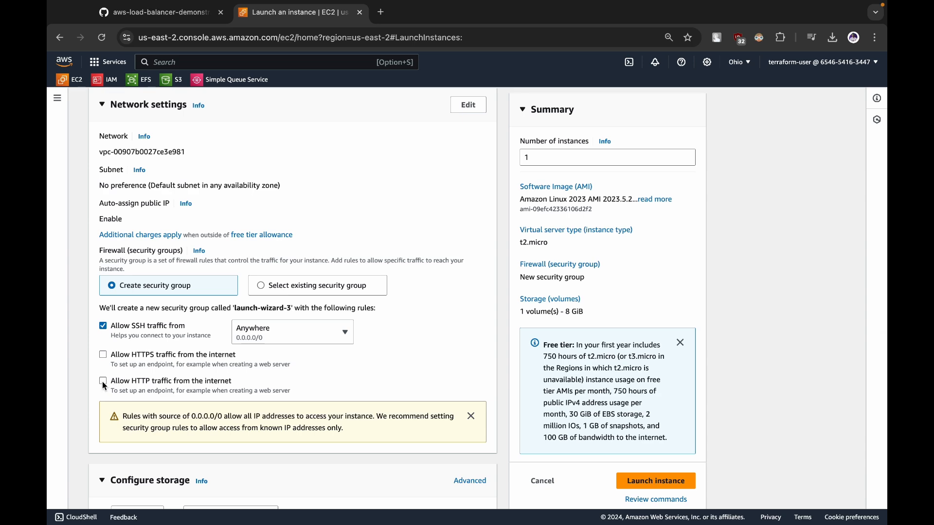
{"action": "left_click", "coordinate": [103, 381]}
- Copy the full bash script from the GitHub repository's README.md into the instance's user data under the advanced details
{"action": "scroll", "coordinate": [168, 387], "scroll_direction": "down", "scroll_amount": 3}
{"action": "scroll", "coordinate": [168, 388], "scroll_direction": "down", "scroll_amount": 1}
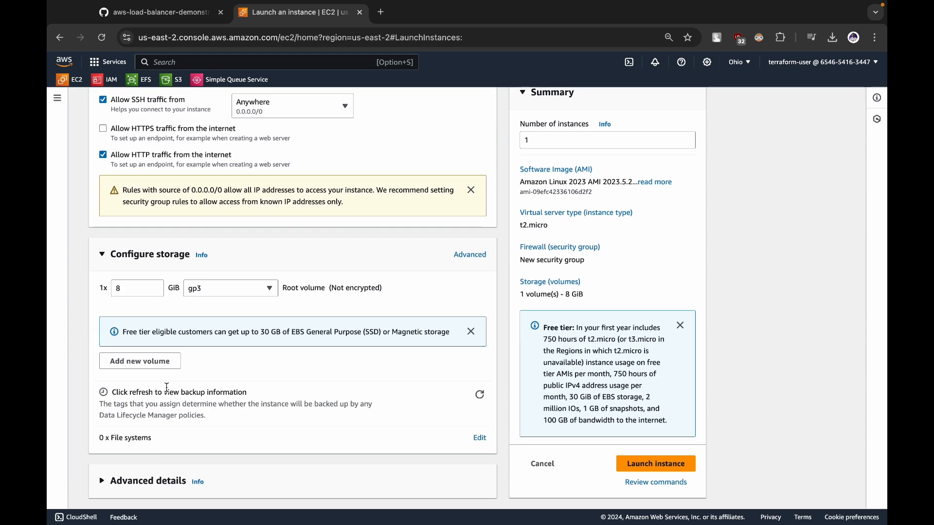
{"action": "left_click", "coordinate": [104, 484]}
{"action": "scroll", "coordinate": [202, 491], "scroll_direction": "down", "scroll_amount": 20}
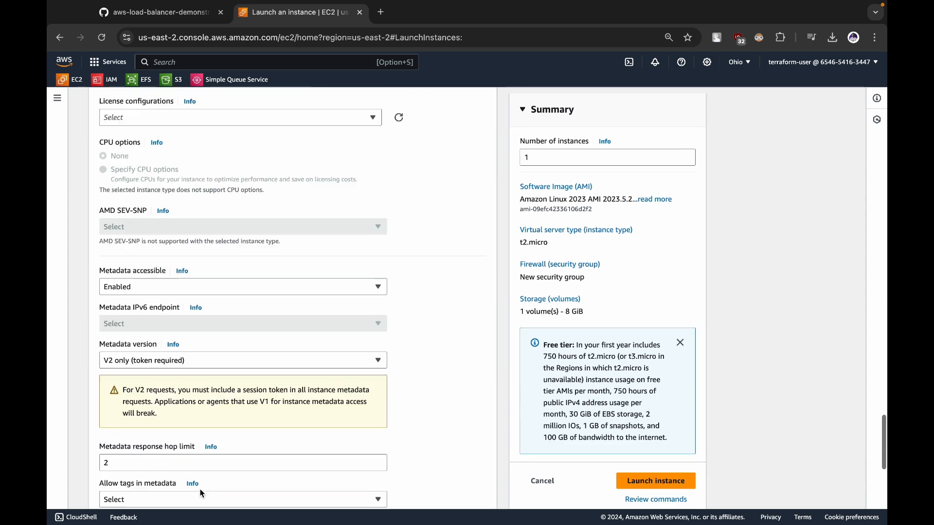
{"action": "left_click", "coordinate": [142, 355]}
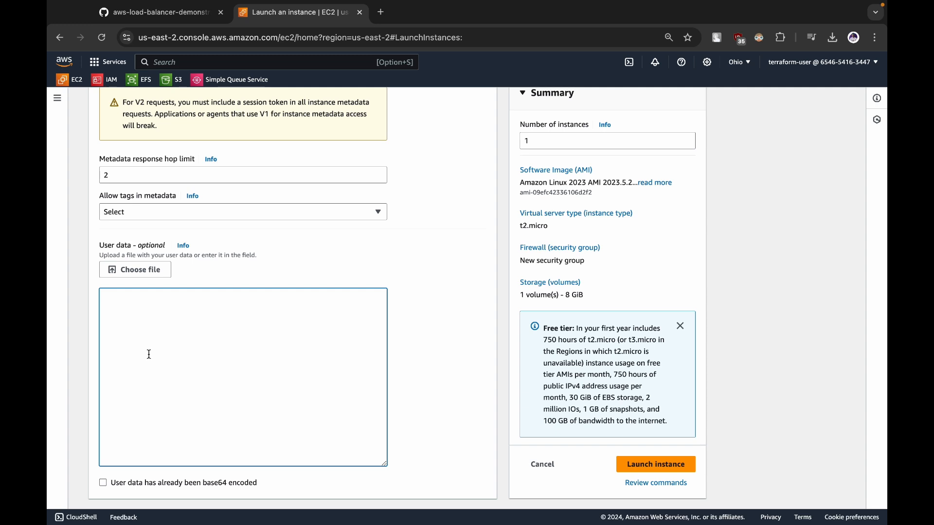
{"action": "left_click", "coordinate": [166, 14]}
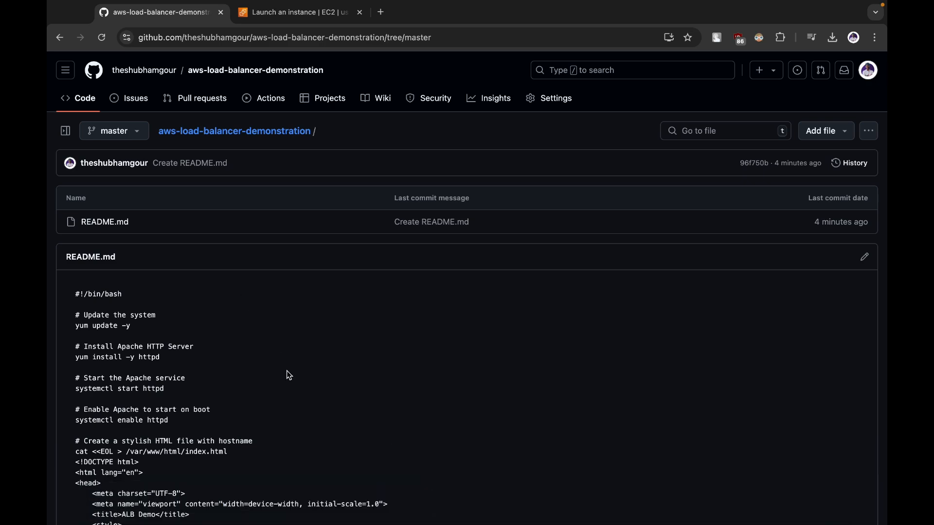
{"action": "scroll", "coordinate": [288, 374], "scroll_direction": "down", "scroll_amount": 10}
{"action": "scroll", "coordinate": [289, 375], "scroll_direction": "up", "scroll_amount": 15}
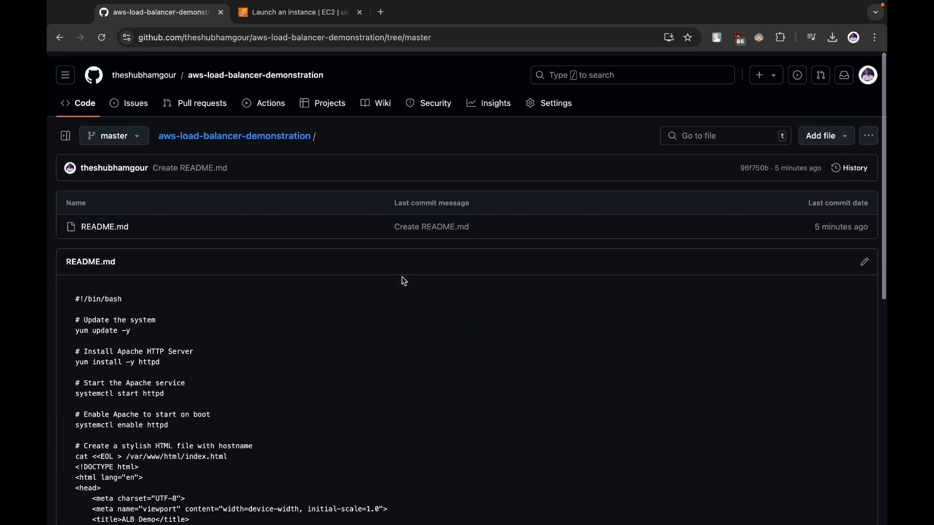
{"action": "left_click_drag", "start_coordinate": [73, 279], "coordinate": [117, 498]}
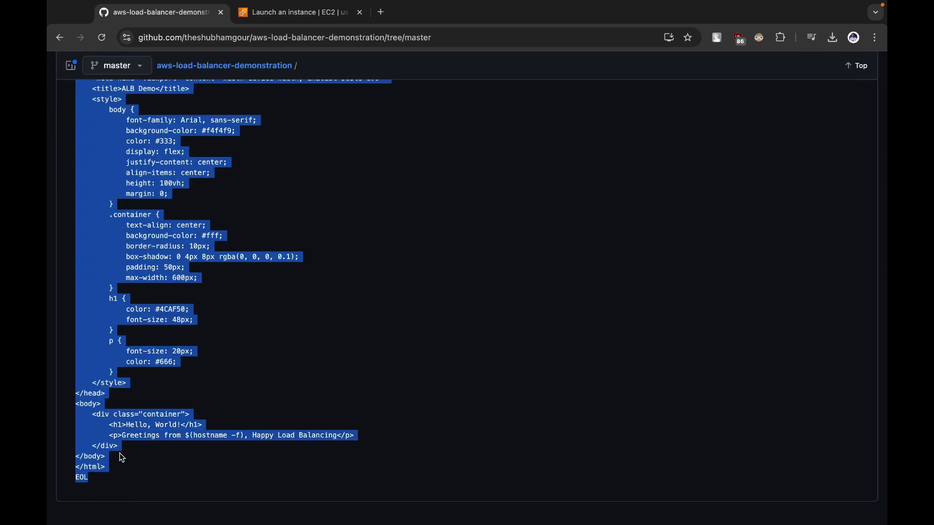
{"action": "left_click", "coordinate": [274, 21]}
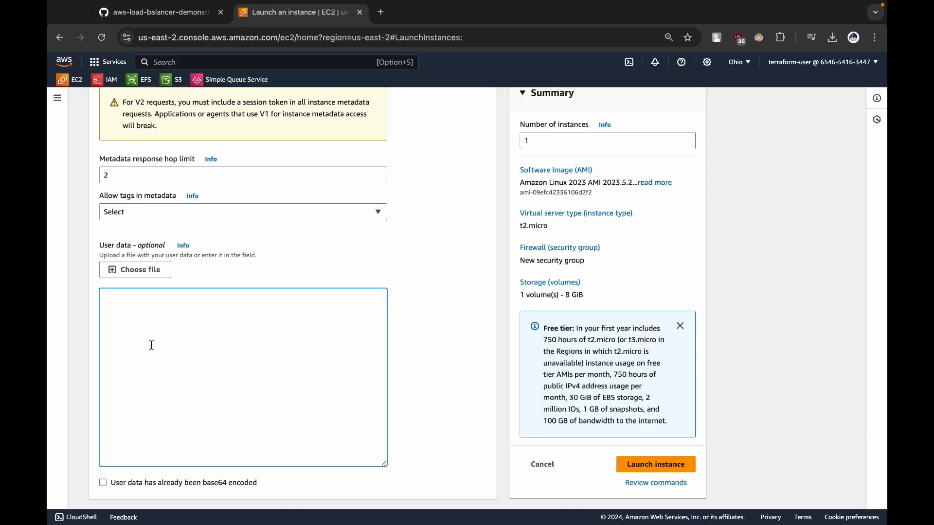
{"action": "key", "text": "ctrl+v"}
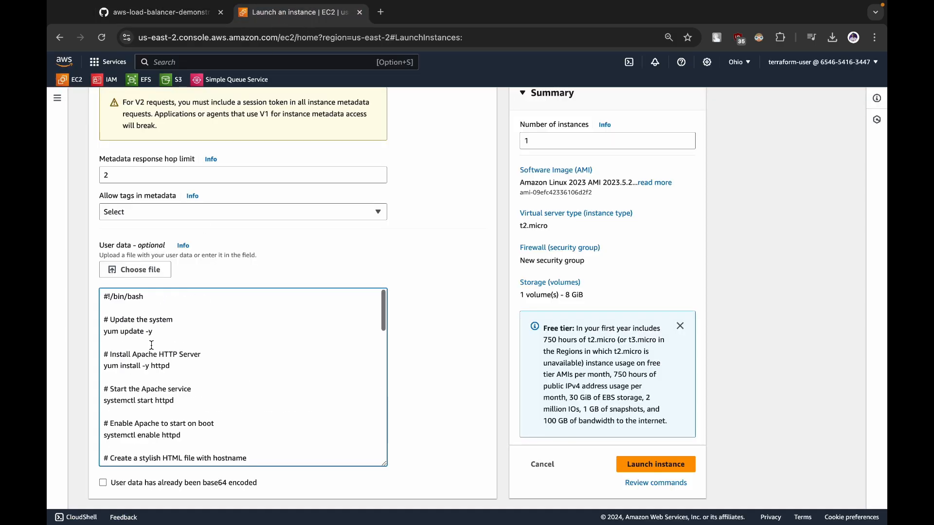
- Set the number of instances to launch to 2
{"action": "scroll", "coordinate": [152, 345], "scroll_direction": "up", "scroll_amount": 15}
{"action": "left_click", "coordinate": [534, 141]}
{"action": "key", "text": "BackSpace"}
{"action": "type", "text": "2"}
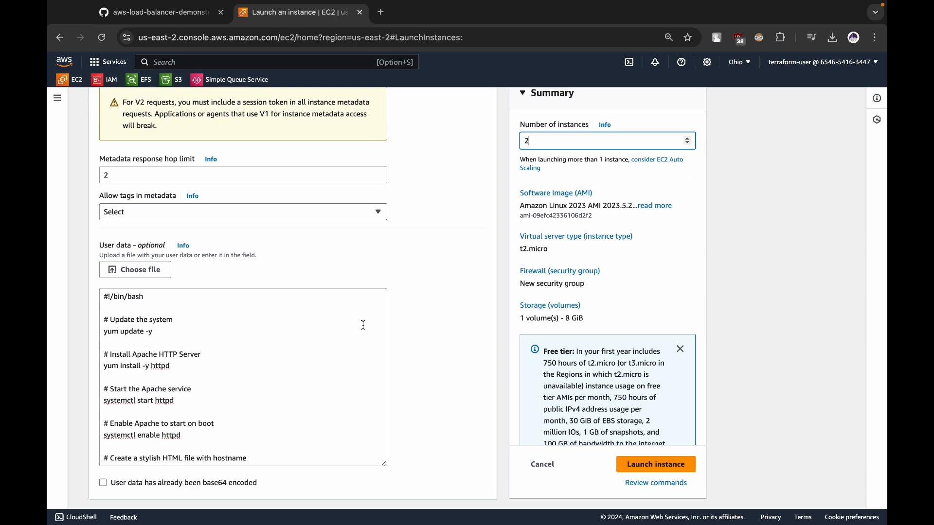
- Review the whole launch configuration, from the name and AMI through the network settings to the user data script
{"action": "scroll", "coordinate": [365, 324], "scroll_direction": "up", "scroll_amount": 20}
{"action": "scroll", "coordinate": [363, 325], "scroll_direction": "up", "scroll_amount": 2}
{"action": "scroll", "coordinate": [363, 324], "scroll_direction": "down", "scroll_amount": 1}
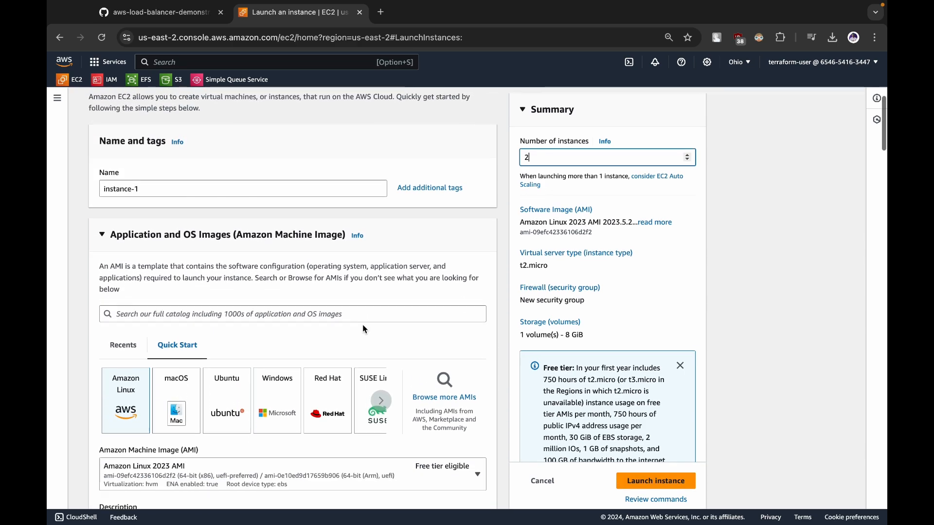
{"action": "scroll", "coordinate": [234, 325], "scroll_direction": "down", "scroll_amount": 3}
{"action": "scroll", "coordinate": [233, 324], "scroll_direction": "down", "scroll_amount": 6}
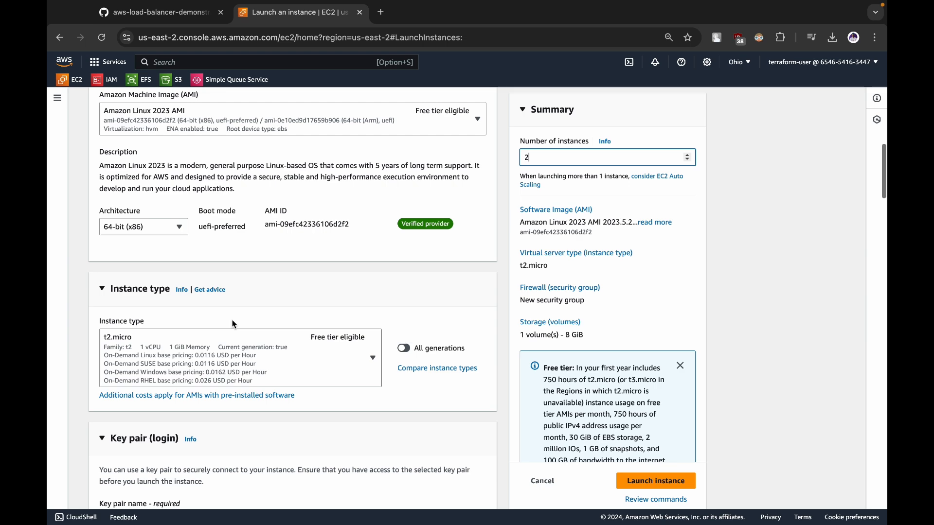
{"action": "scroll", "coordinate": [233, 325], "scroll_direction": "down", "scroll_amount": 3}
{"action": "scroll", "coordinate": [234, 325], "scroll_direction": "down", "scroll_amount": 6}
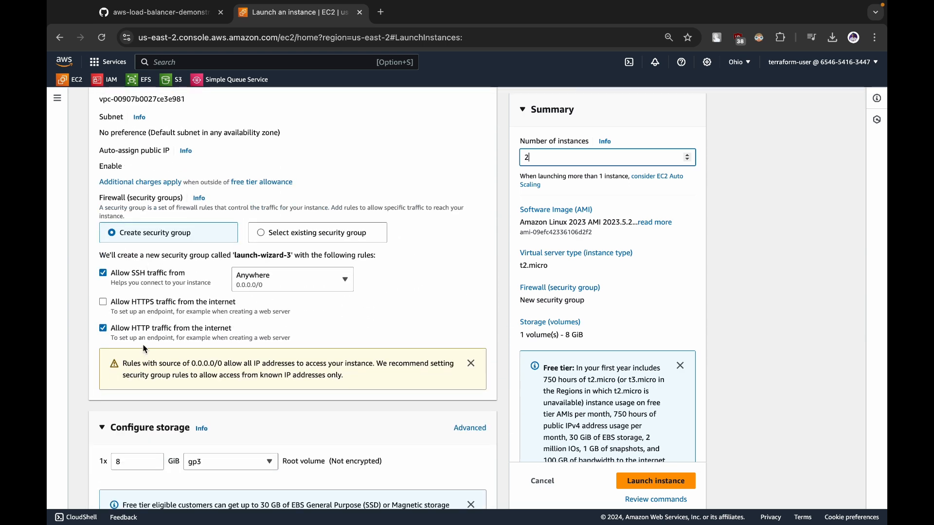
{"action": "scroll", "coordinate": [228, 345], "scroll_direction": "down", "scroll_amount": 4}
{"action": "scroll", "coordinate": [230, 346], "scroll_direction": "down", "scroll_amount": 15}
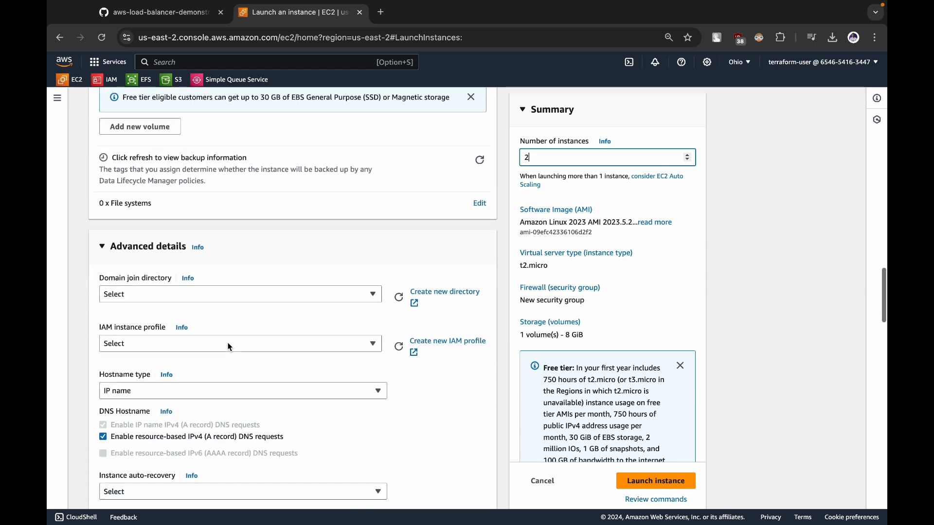
{"action": "scroll", "coordinate": [229, 347], "scroll_direction": "down", "scroll_amount": 7}
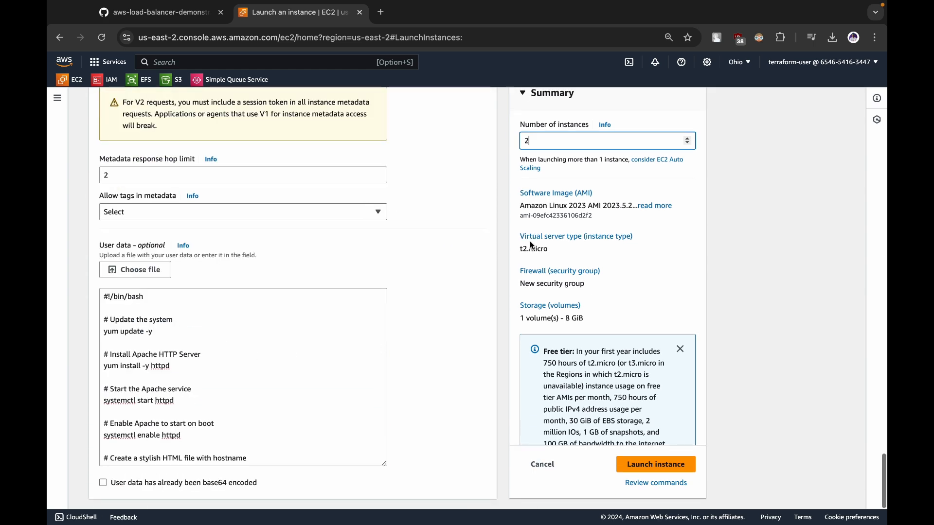
- Launch the two instances and refresh the instances list
{"action": "left_click", "coordinate": [634, 466]}
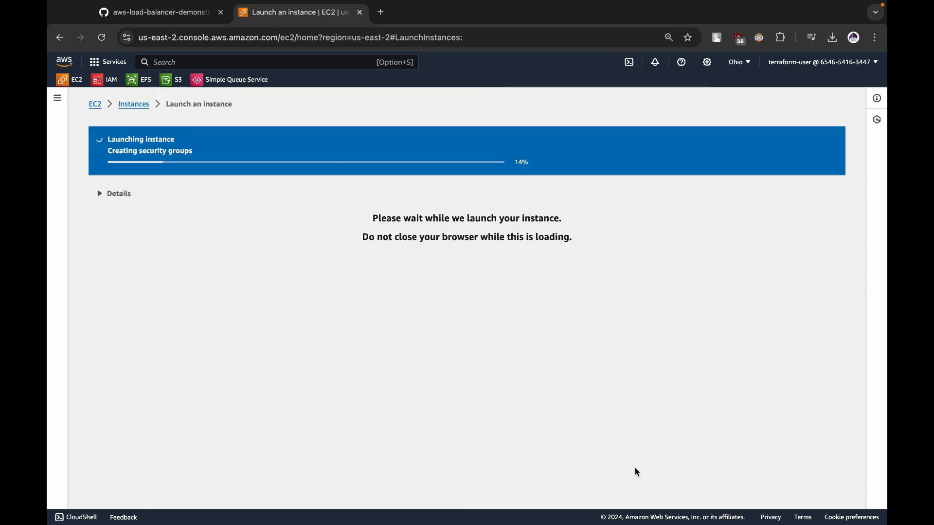
{"action": "left_click", "coordinate": [134, 104]}
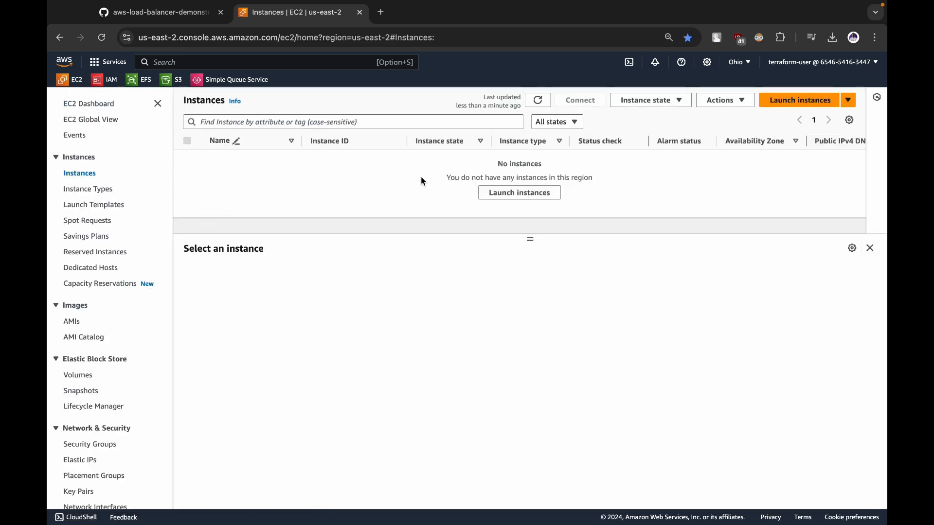
{"action": "left_click", "coordinate": [538, 99]}
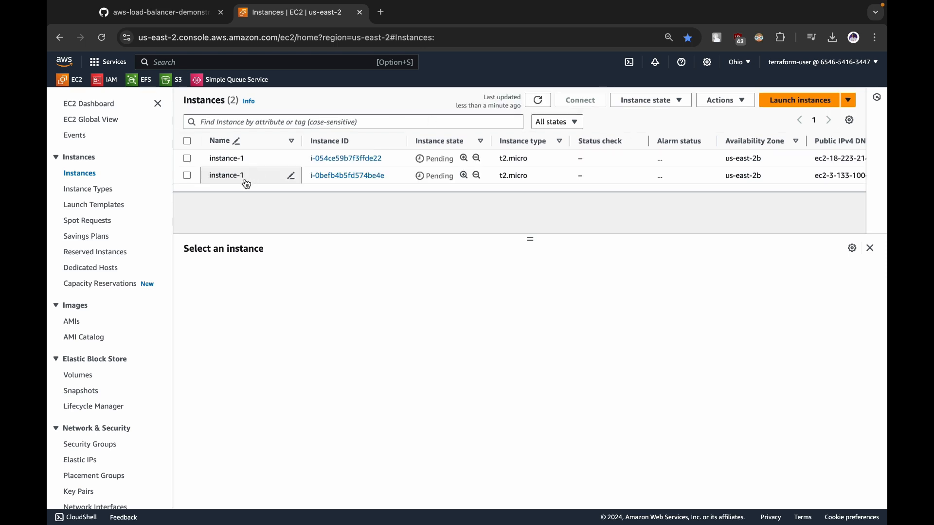
{"action": "left_click", "coordinate": [246, 175]}
{"action": "key", "text": "BackSpace"}
{"action": "type", "text": "2"}
{"action": "left_click", "coordinate": [281, 202]}
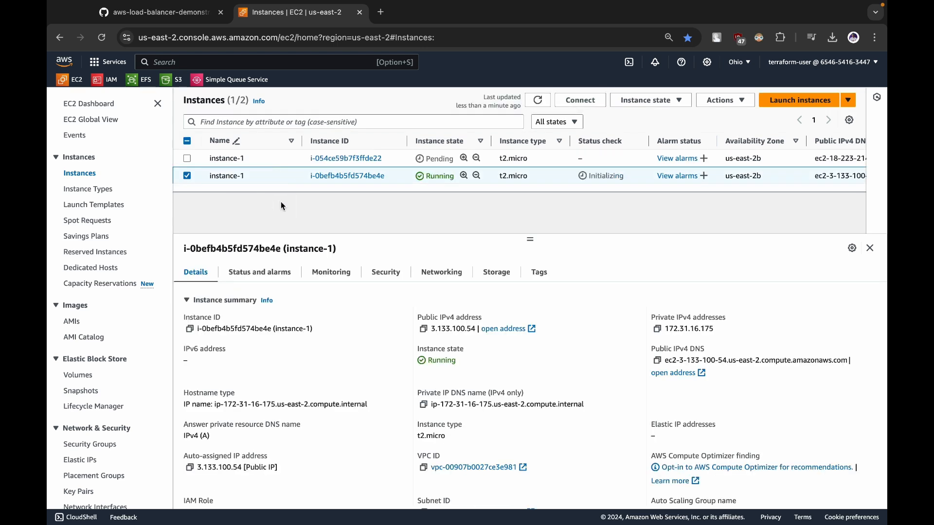
- Rename the second instance in the list to instance-2
{"action": "left_click", "coordinate": [258, 180]}
{"action": "key", "text": "BackSpace"}
{"action": "type", "text": "2"}
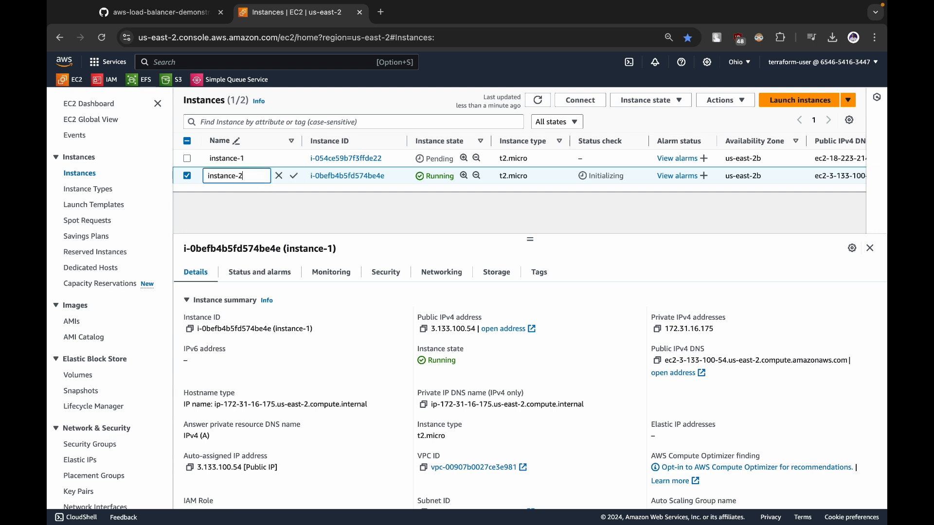
{"action": "left_click", "coordinate": [295, 176]}
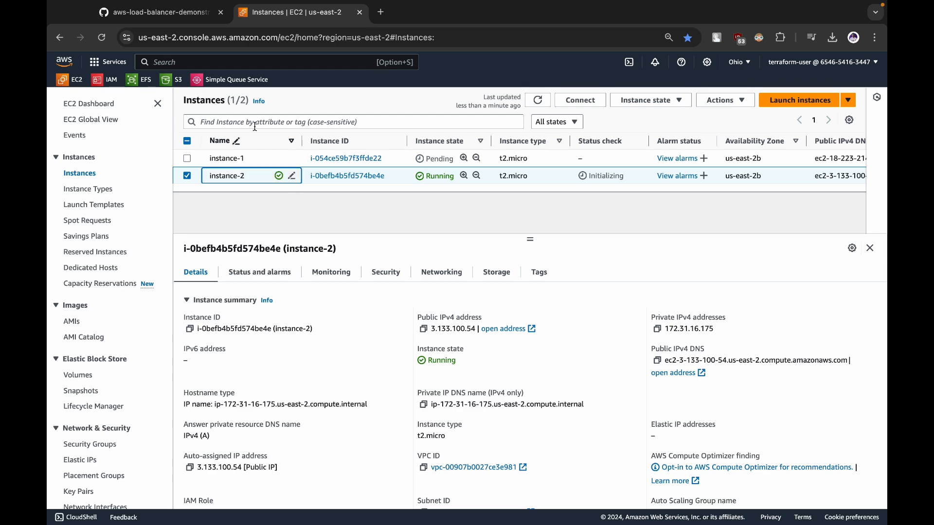
- Switch to the GitHub README and examine the script's shell commands, from yum update and Apache setup to writing /var/www/html/index.html
{"action": "left_click", "coordinate": [179, 16]}
{"action": "scroll", "coordinate": [243, 229], "scroll_direction": "up", "scroll_amount": 10}
{"action": "left_click", "coordinate": [245, 342]}
{"action": "scroll", "coordinate": [246, 341], "scroll_direction": "down", "scroll_amount": 3}
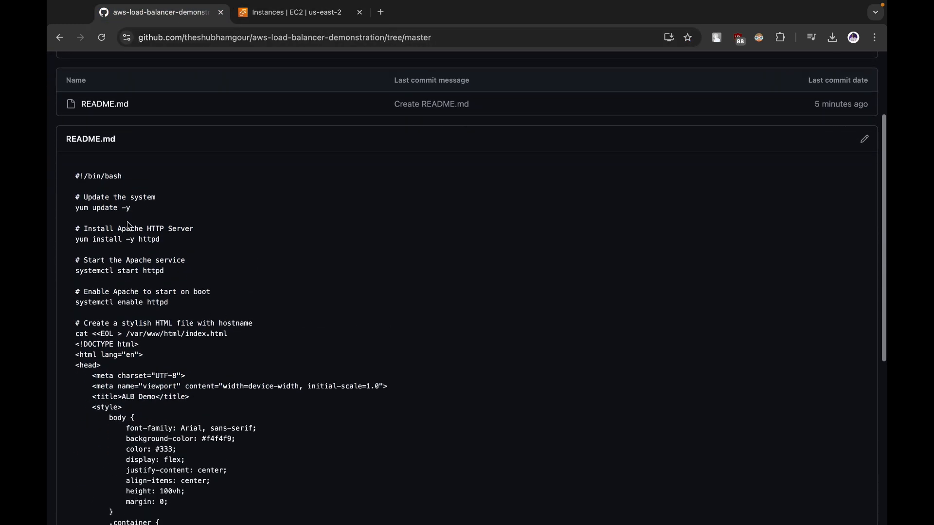
{"action": "left_click_drag", "start_coordinate": [76, 207], "coordinate": [167, 208]}
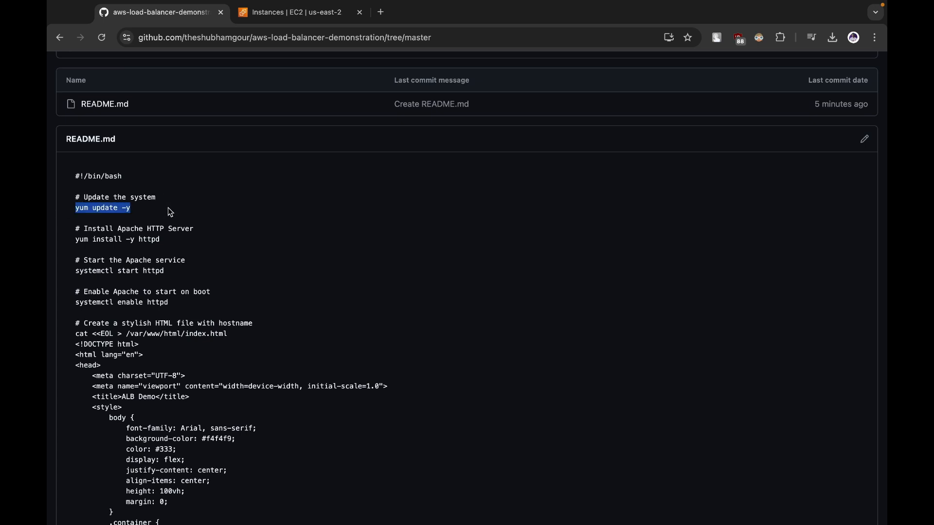
{"action": "left_click", "coordinate": [167, 242]}
{"action": "left_click_drag", "start_coordinate": [169, 246], "coordinate": [63, 242]}
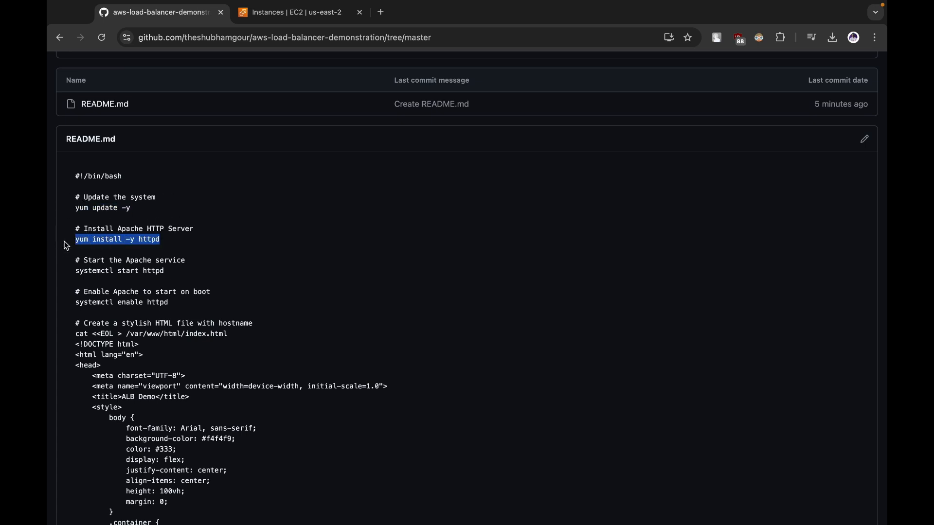
{"action": "left_click_drag", "start_coordinate": [173, 275], "coordinate": [67, 274]}
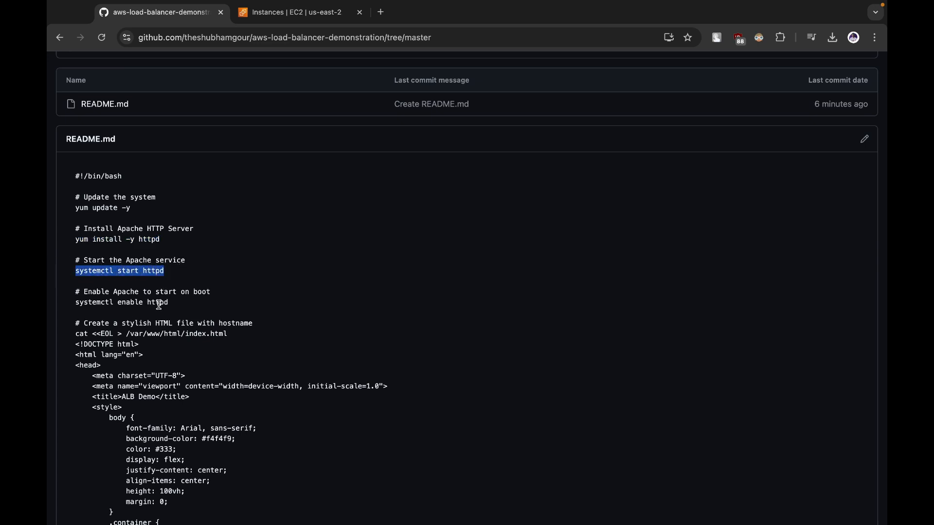
{"action": "scroll", "coordinate": [196, 330], "scroll_direction": "down", "scroll_amount": 2}
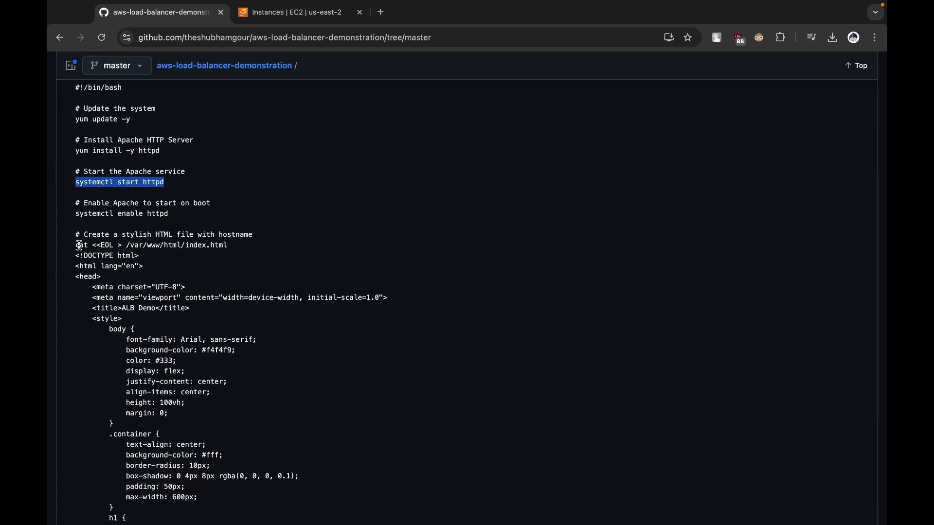
{"action": "left_click_drag", "start_coordinate": [77, 247], "coordinate": [270, 253]}
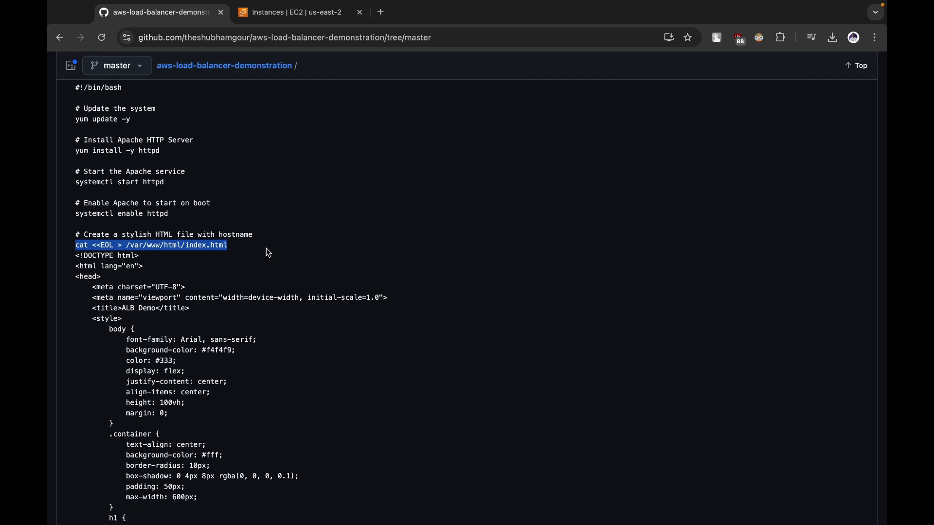
- Examine the script's HTML page code, including the Hello, World! heading and the $(hostname -f) greeting
{"action": "scroll", "coordinate": [269, 253], "scroll_direction": "down", "scroll_amount": 3}
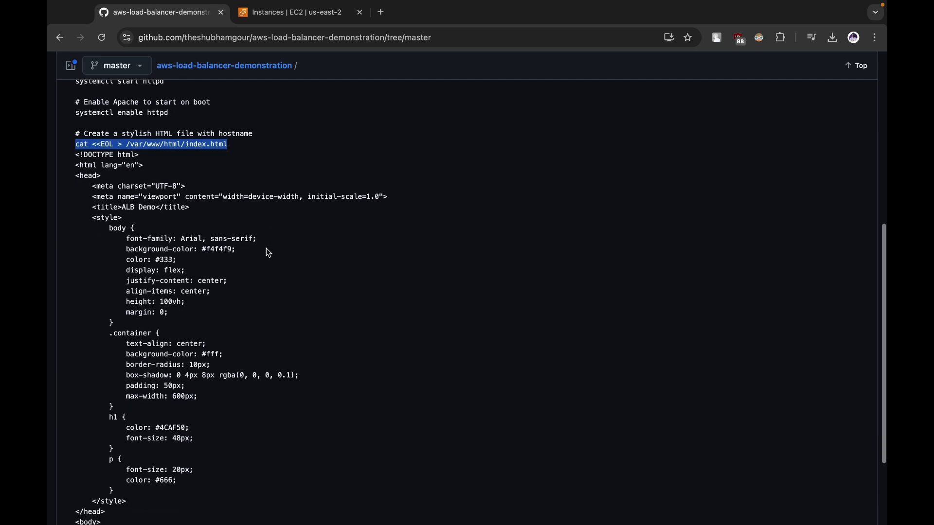
{"action": "left_click", "coordinate": [98, 153]}
{"action": "left_click_drag", "start_coordinate": [78, 145], "coordinate": [225, 463]}
{"action": "left_click", "coordinate": [225, 464]}
{"action": "scroll", "coordinate": [225, 466], "scroll_direction": "down", "scroll_amount": 4}
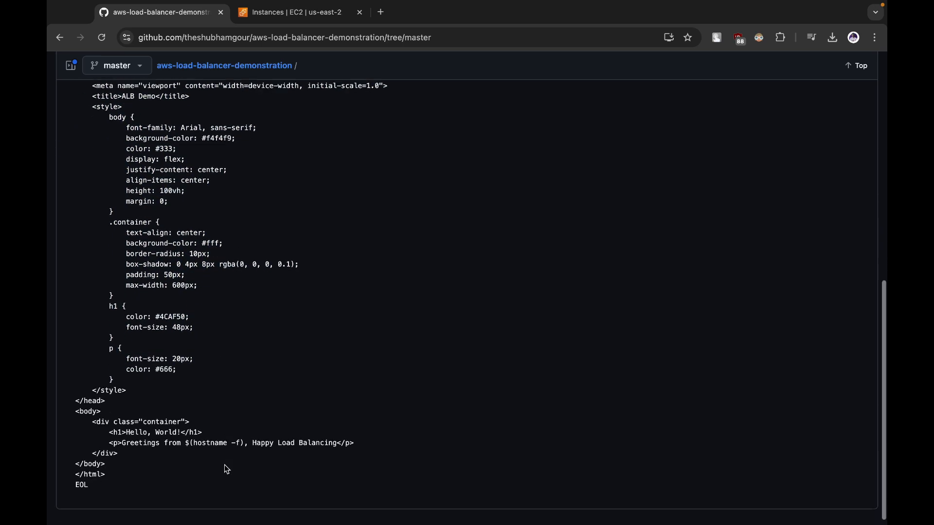
{"action": "scroll", "coordinate": [227, 470], "scroll_direction": "down", "scroll_amount": 1}
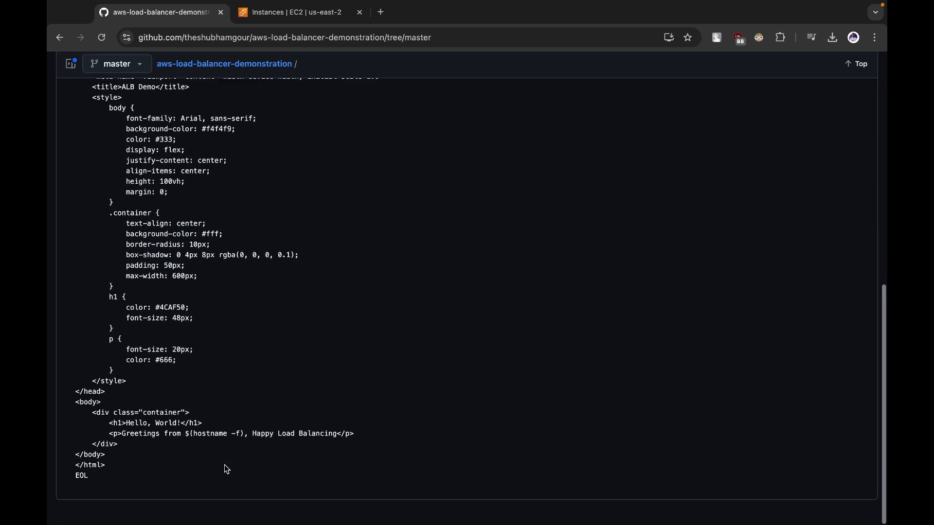
{"action": "left_click_drag", "start_coordinate": [136, 425], "coordinate": [167, 425]}
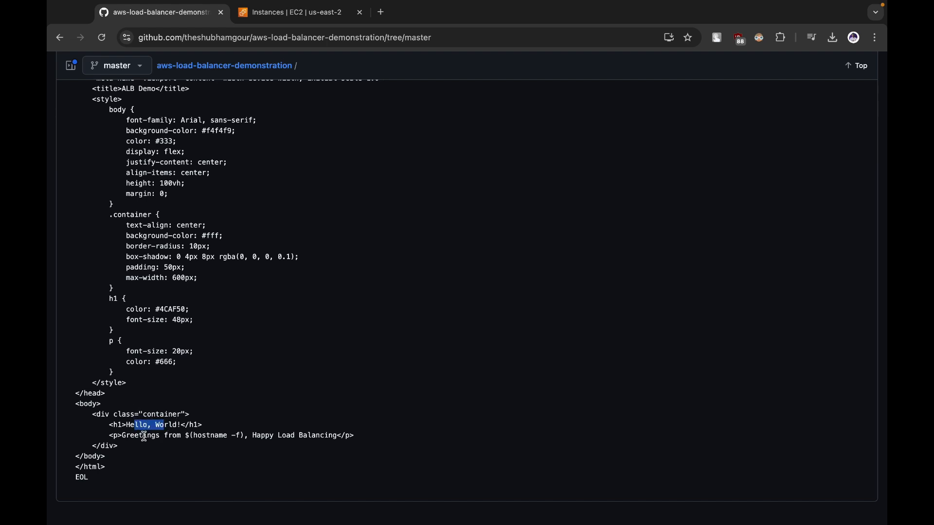
{"action": "left_click_drag", "start_coordinate": [185, 436], "coordinate": [243, 435]}
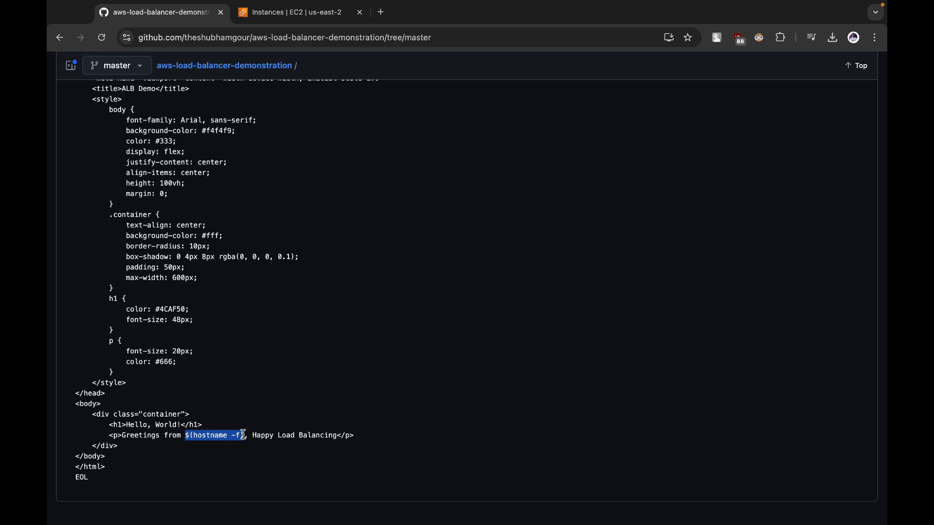
{"action": "left_click", "coordinate": [249, 319]}
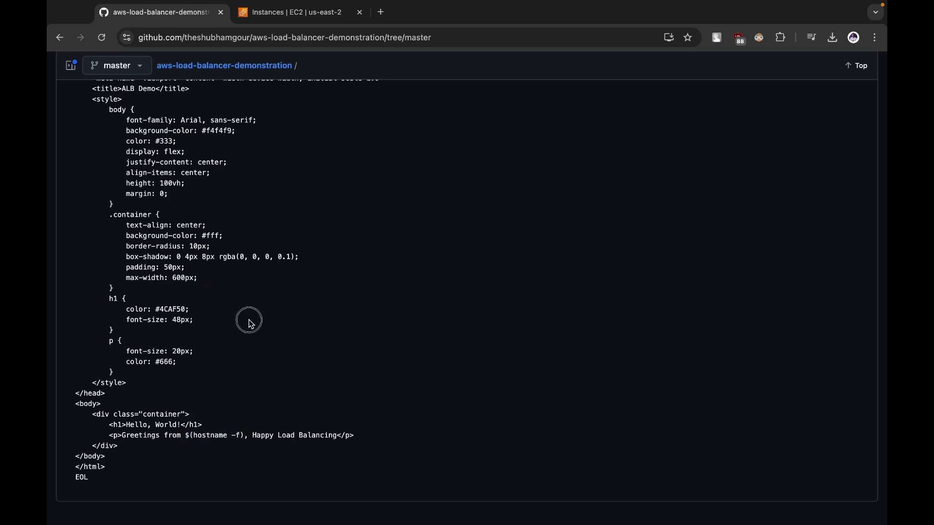
{"action": "scroll", "coordinate": [249, 320], "scroll_direction": "up", "scroll_amount": 10}
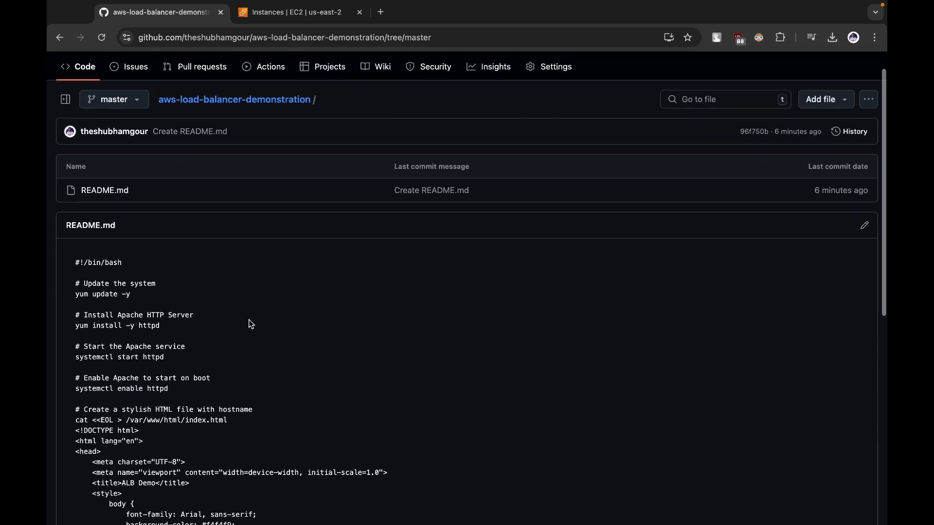
- Return to the EC2 instances list, refresh it and deselect instance-2
{"action": "left_click", "coordinate": [279, 19]}
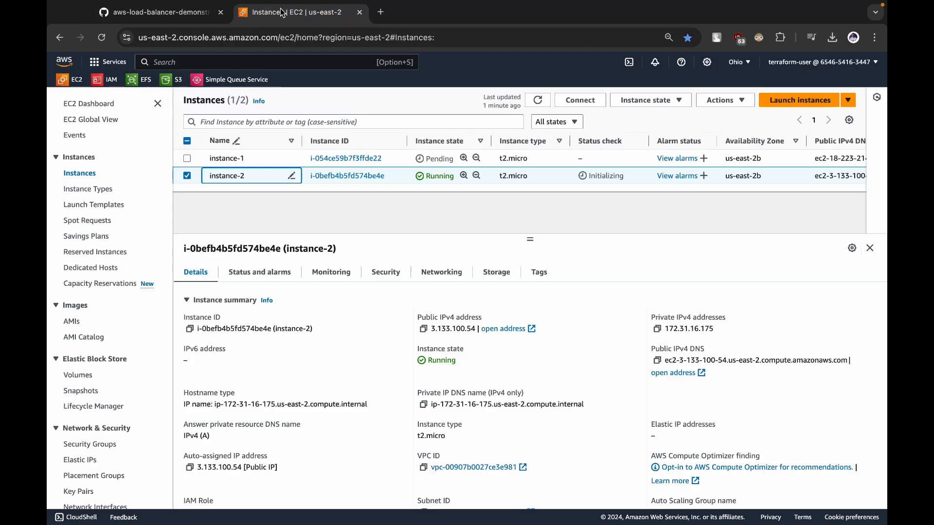
{"action": "left_click", "coordinate": [536, 101]}
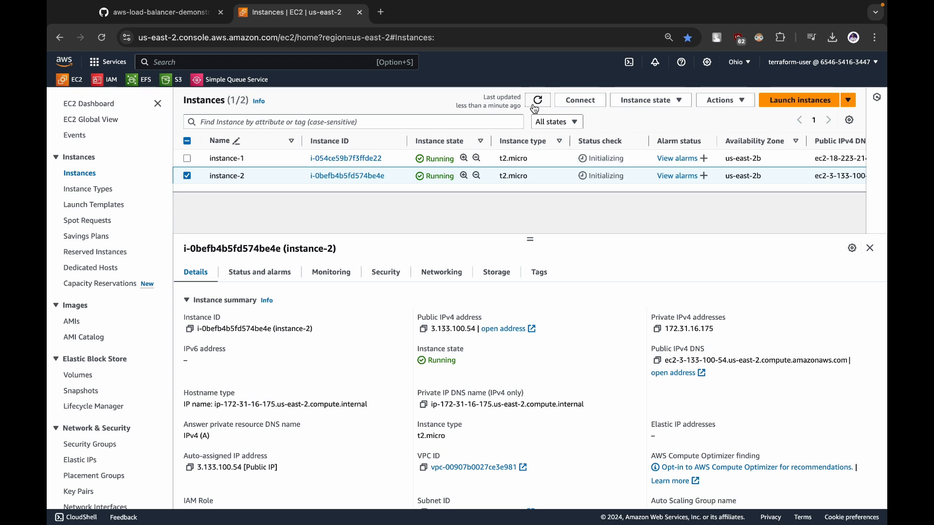
{"action": "left_click", "coordinate": [186, 176]}
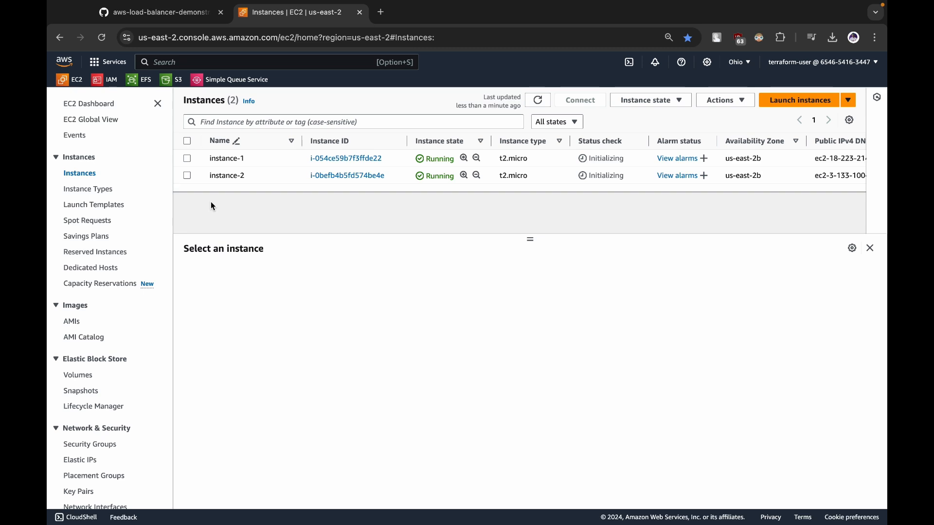
{"action": "left_click", "coordinate": [187, 159]}
{"action": "left_click", "coordinate": [424, 331]}
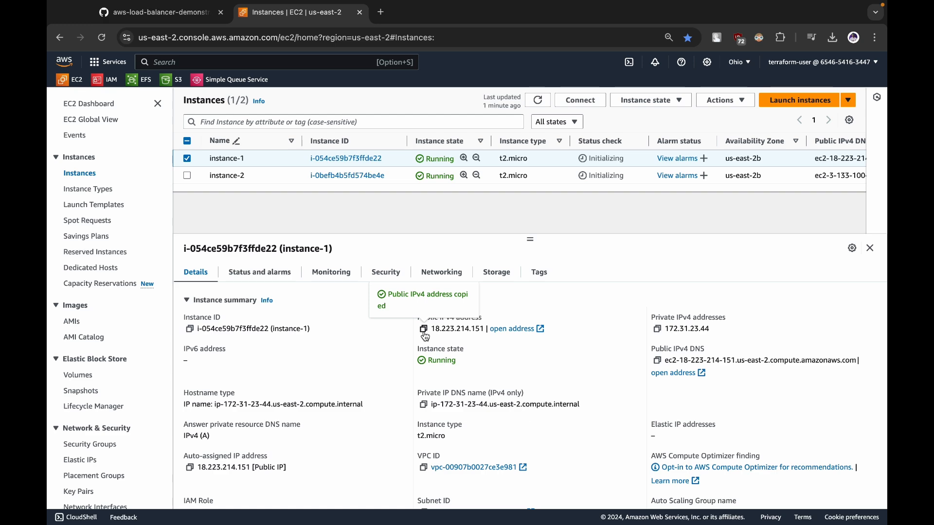
{"action": "left_click", "coordinate": [381, 12]}
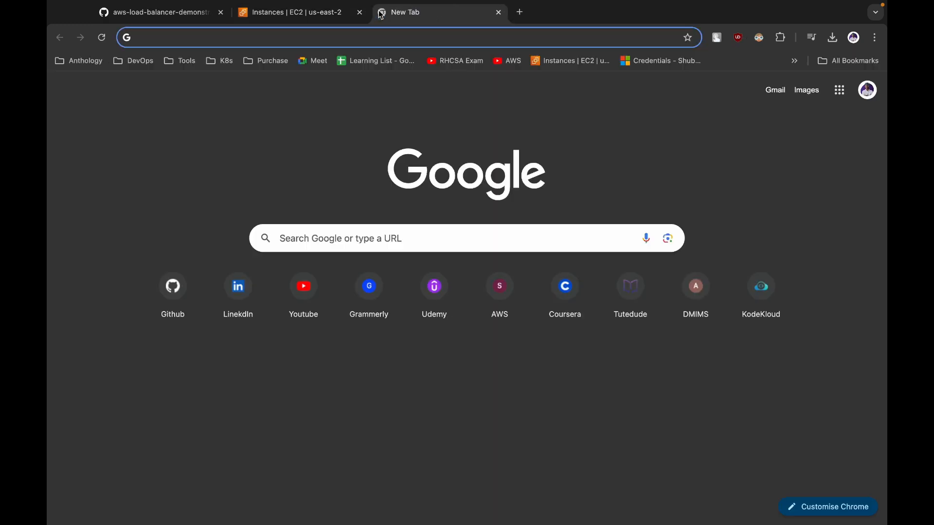
{"action": "type", "text": "http://"}
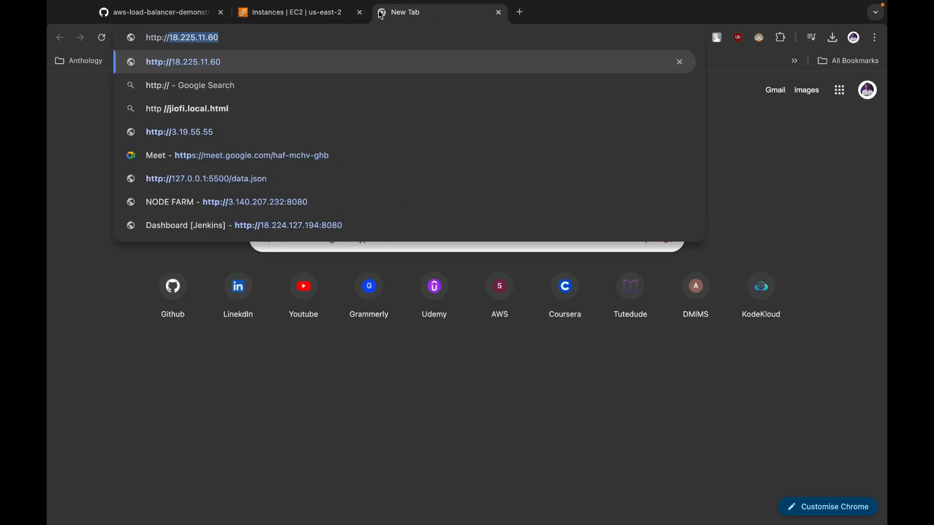
{"action": "key", "text": "super+v"}
{"action": "key", "text": "Return"}
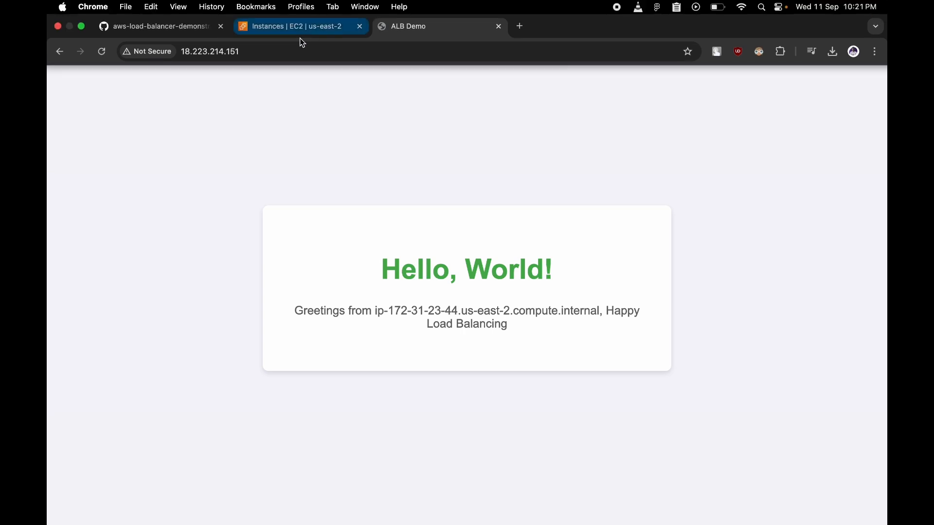
{"action": "left_click", "coordinate": [311, 28]}
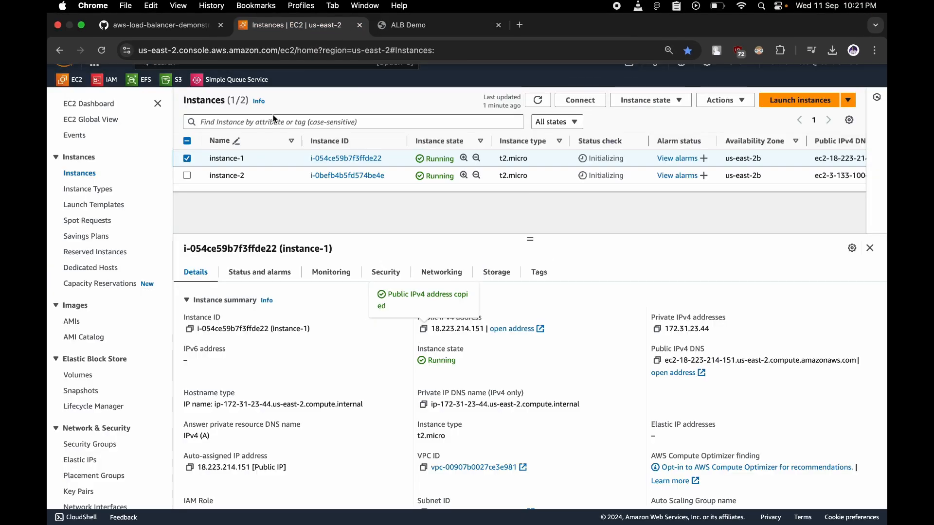
{"action": "left_click", "coordinate": [186, 158]}
{"action": "left_click", "coordinate": [187, 176]}
{"action": "left_click", "coordinate": [423, 329]}
{"action": "left_click", "coordinate": [520, 13]}
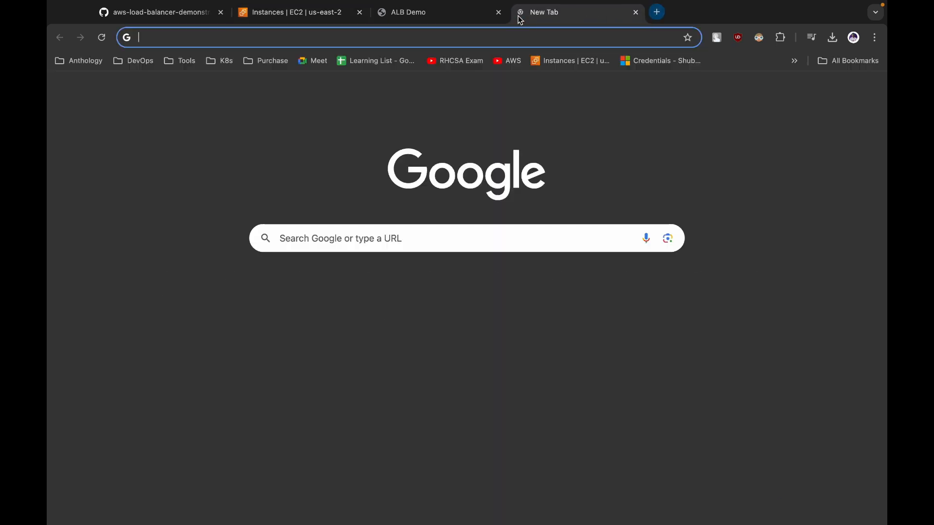
{"action": "type", "text": "http://"}
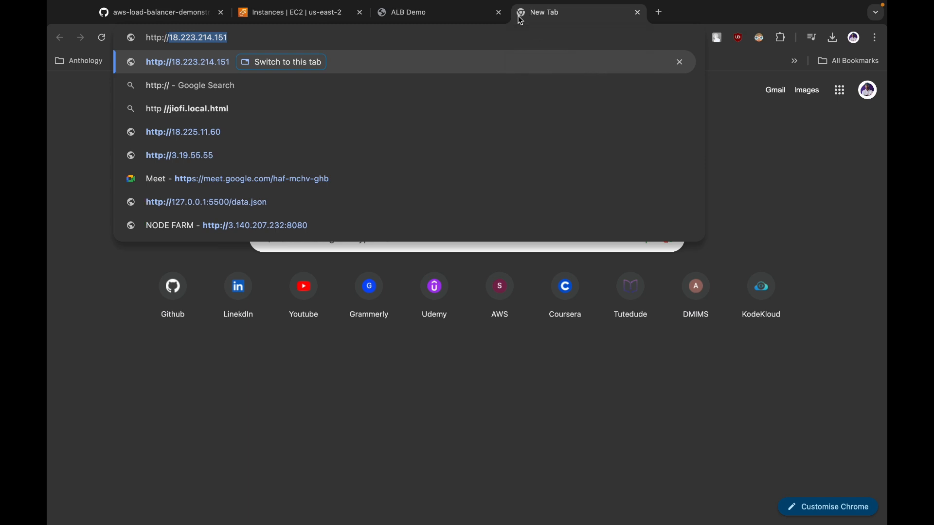
{"action": "key", "text": "super+v"}
{"action": "key", "text": "Return"}
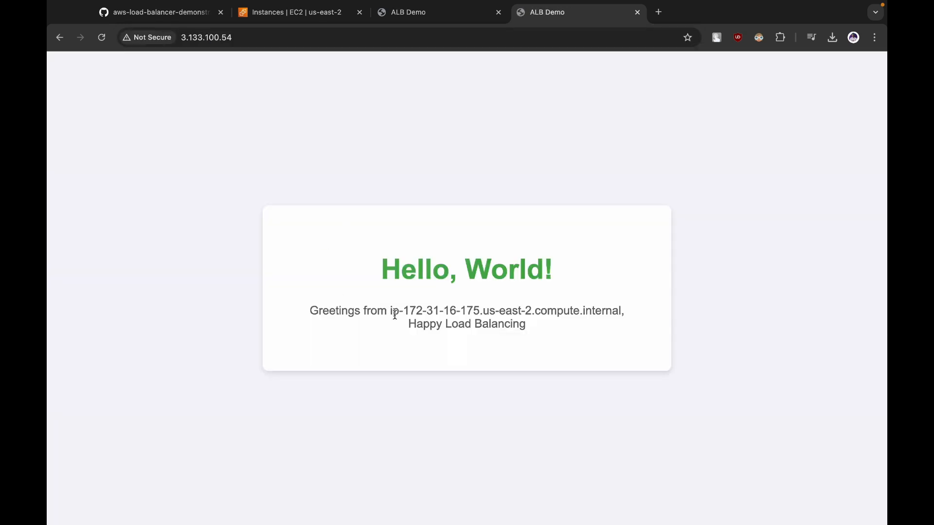
- Compare the hostnames in the greetings of the two ALB Demo pages and close both pages
{"action": "left_click_drag", "start_coordinate": [391, 314], "coordinate": [486, 314]}
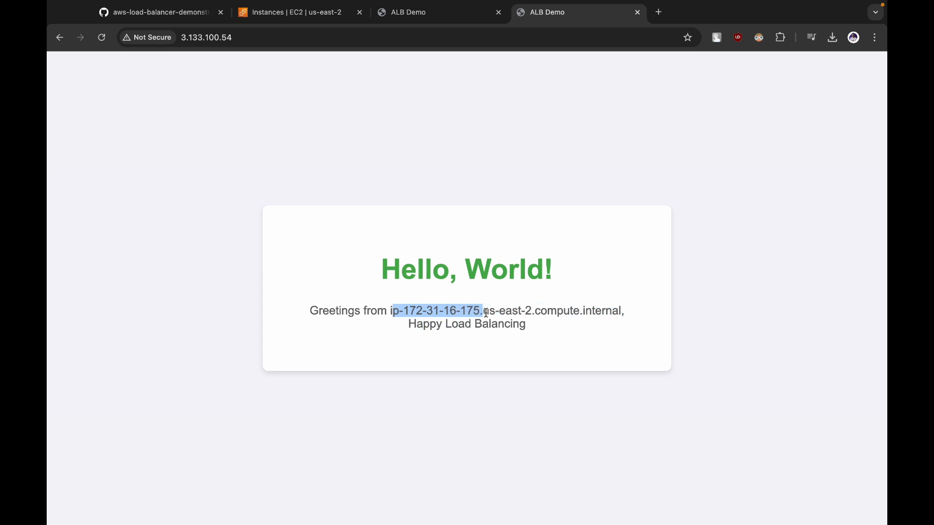
{"action": "left_click", "coordinate": [425, 18]}
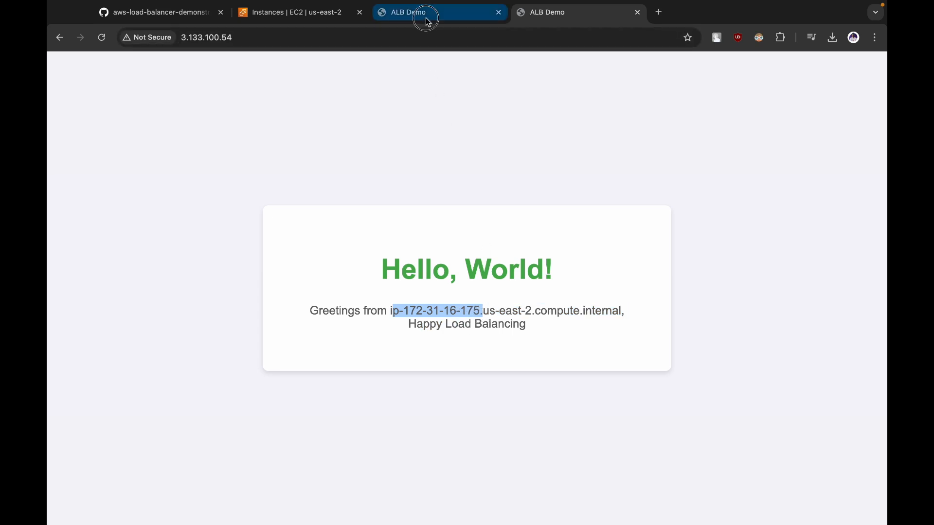
{"action": "left_click_drag", "start_coordinate": [387, 312], "coordinate": [456, 311]}
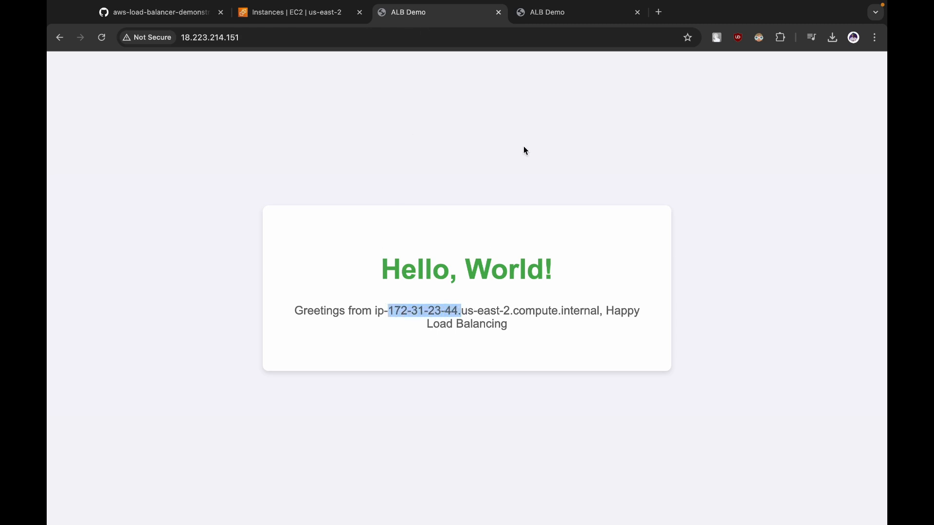
{"action": "left_click", "coordinate": [556, 14]}
{"action": "left_click", "coordinate": [485, 16]}
{"action": "left_click", "coordinate": [501, 17]}
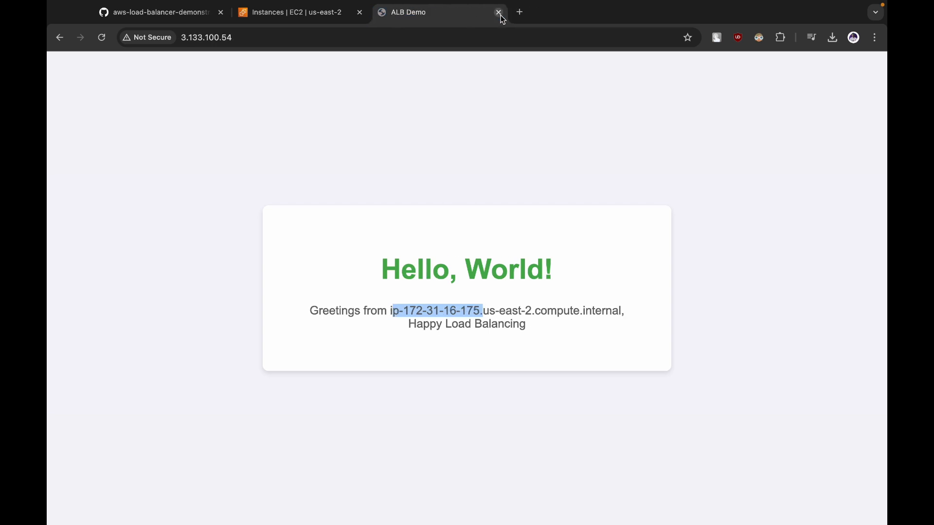
{"action": "left_click", "coordinate": [500, 14]}
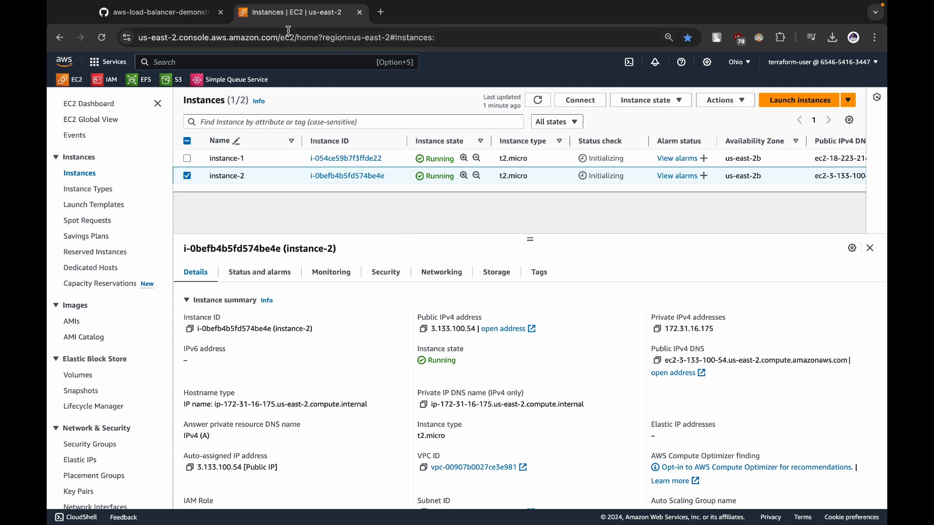
- Search the AWS console for "load" and open the EC2 Load balancers feature
{"action": "left_click", "coordinate": [278, 58]}
{"action": "type", "text": "lo"}
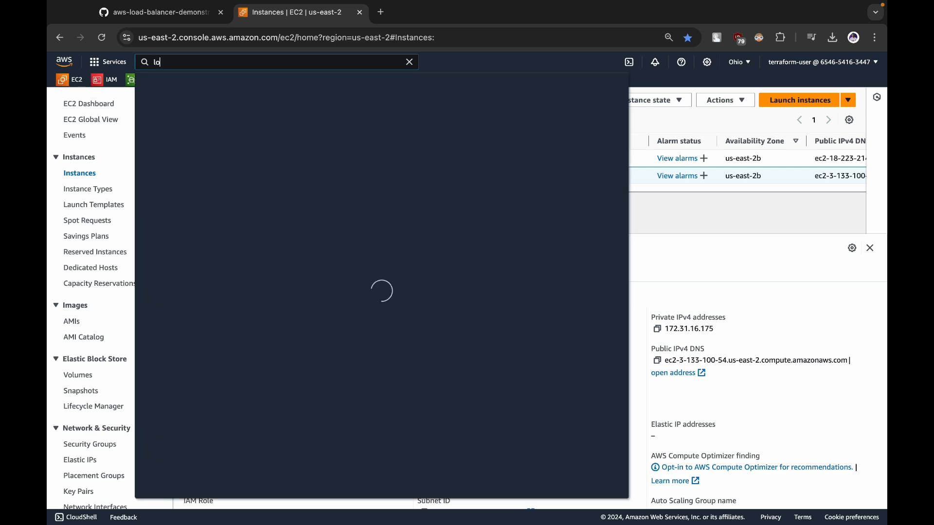
{"action": "type", "text": "ad"}
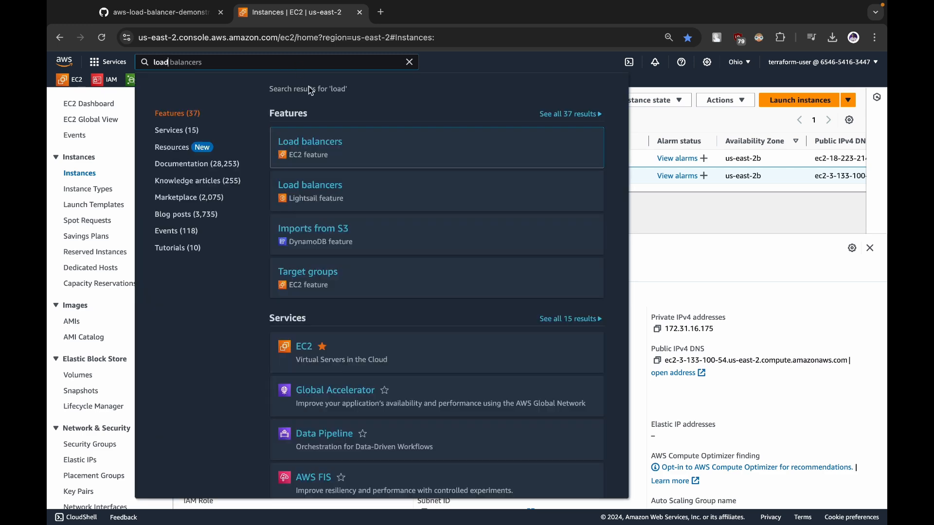
{"action": "left_click", "coordinate": [305, 144]}
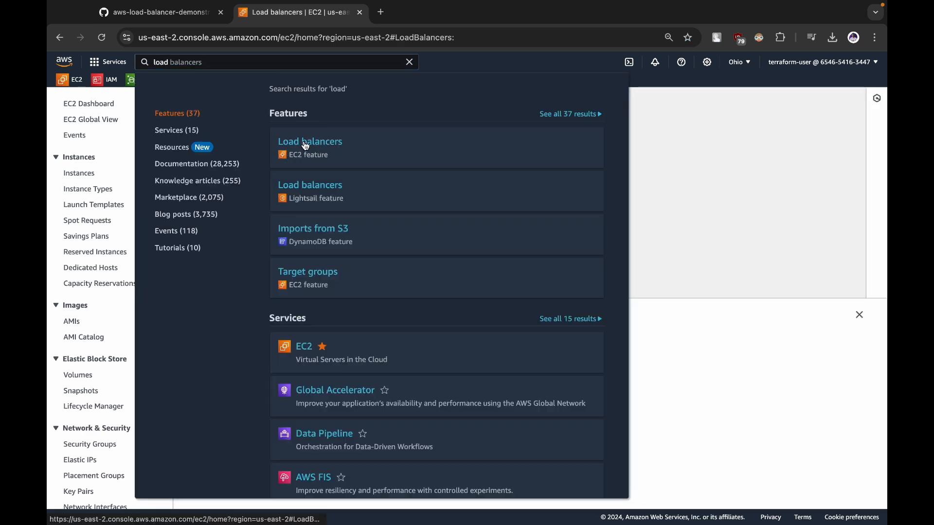
{"action": "left_click", "coordinate": [696, 95]}
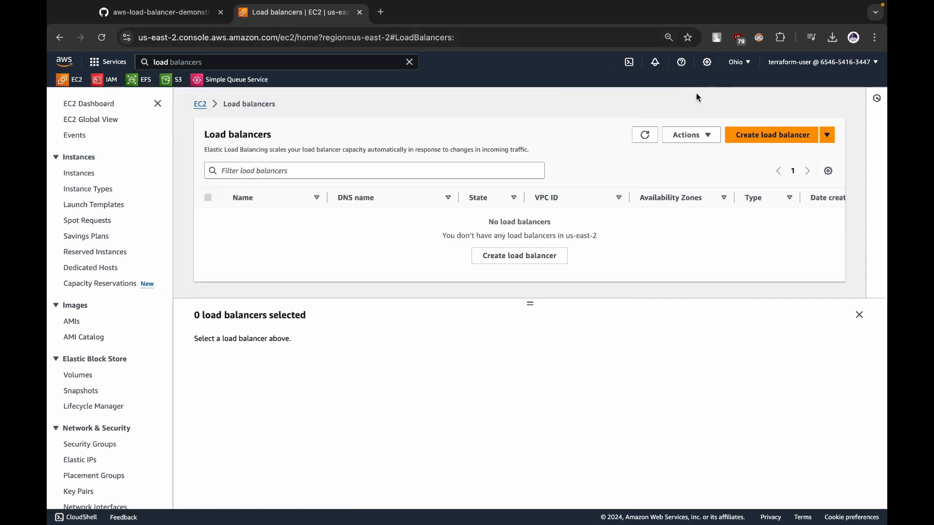
- Start creating a load balancer, review the available types including Classic, and choose Application Load Balancer
{"action": "left_click", "coordinate": [521, 257]}
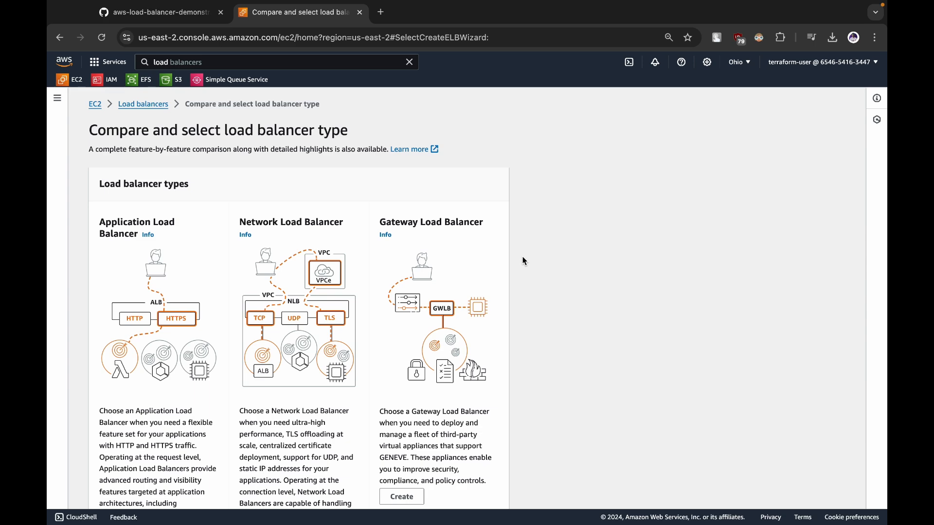
{"action": "scroll", "coordinate": [207, 332], "scroll_direction": "down", "scroll_amount": 3}
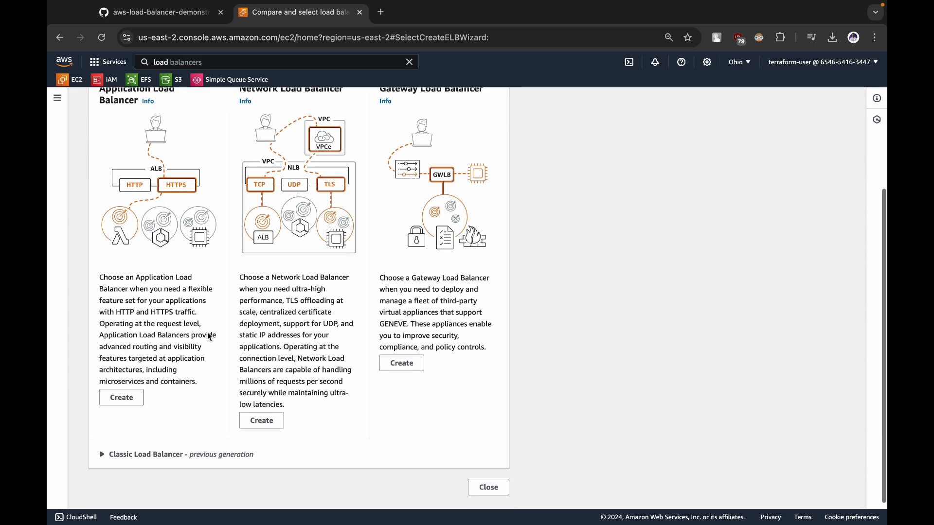
{"action": "left_click", "coordinate": [103, 448]}
{"action": "scroll", "coordinate": [104, 450], "scroll_direction": "down", "scroll_amount": 3}
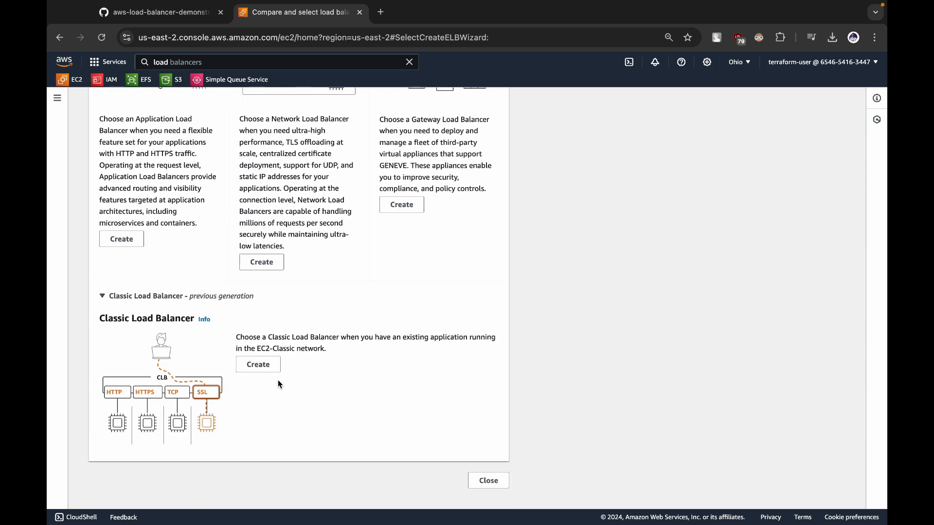
{"action": "scroll", "coordinate": [278, 380], "scroll_direction": "up", "scroll_amount": 5}
{"action": "scroll", "coordinate": [264, 347], "scroll_direction": "down", "scroll_amount": 1}
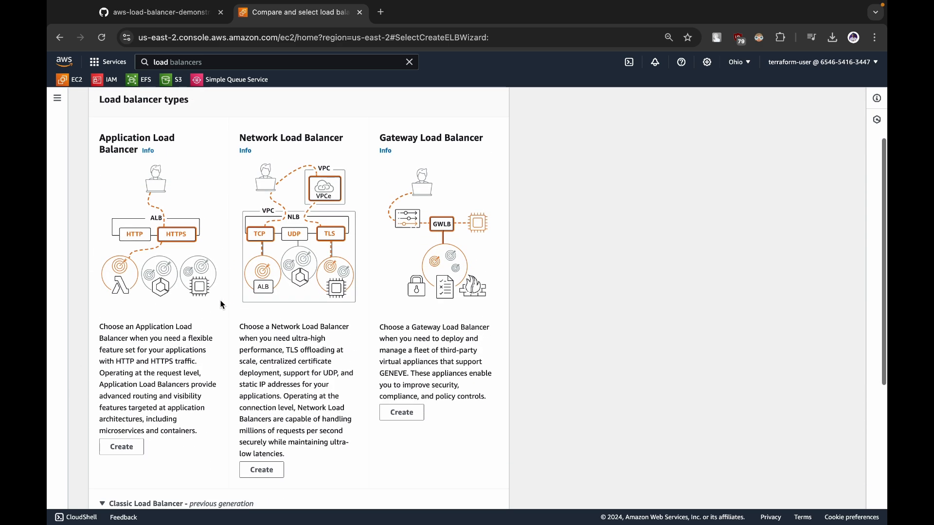
{"action": "scroll", "coordinate": [223, 305], "scroll_direction": "down", "scroll_amount": 1}
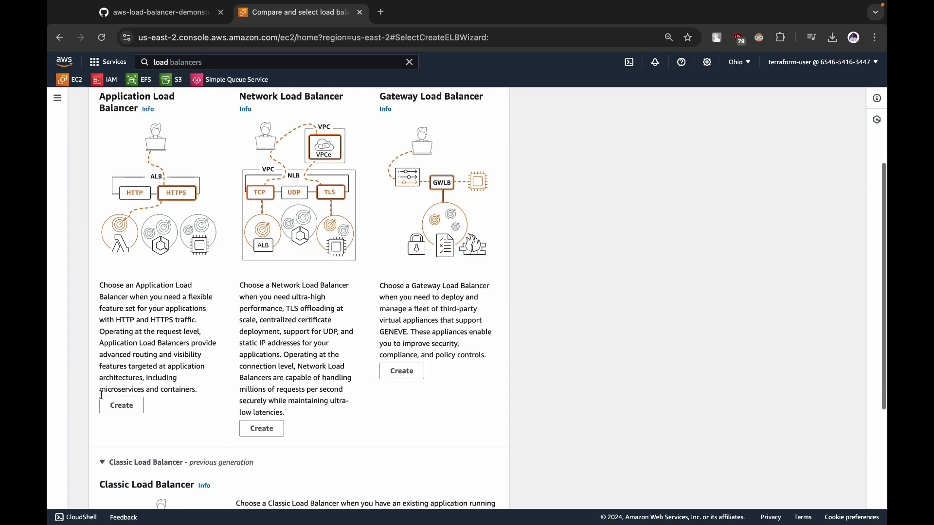
{"action": "left_click", "coordinate": [120, 408]}
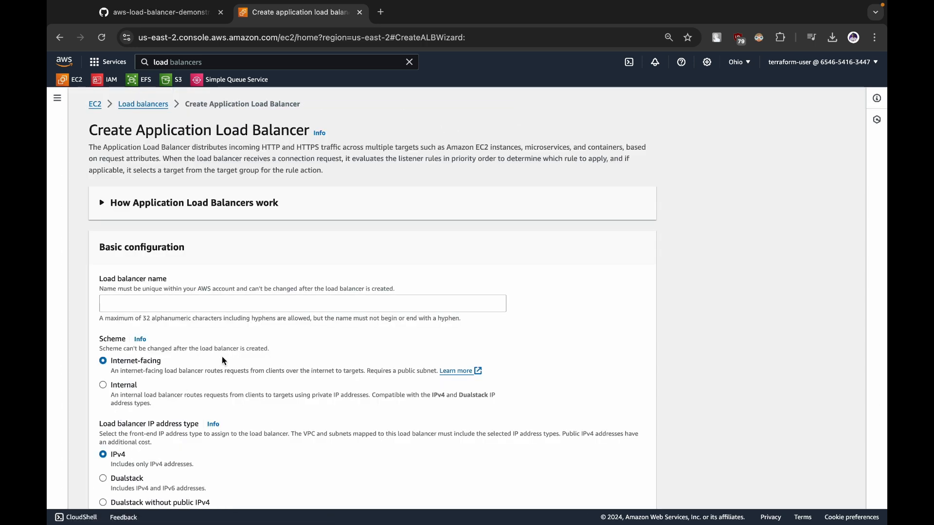
- Name the load balancer theshubham-alb and keep the Internet-facing scheme with the IPv4 address type
{"action": "left_click", "coordinate": [182, 304]}
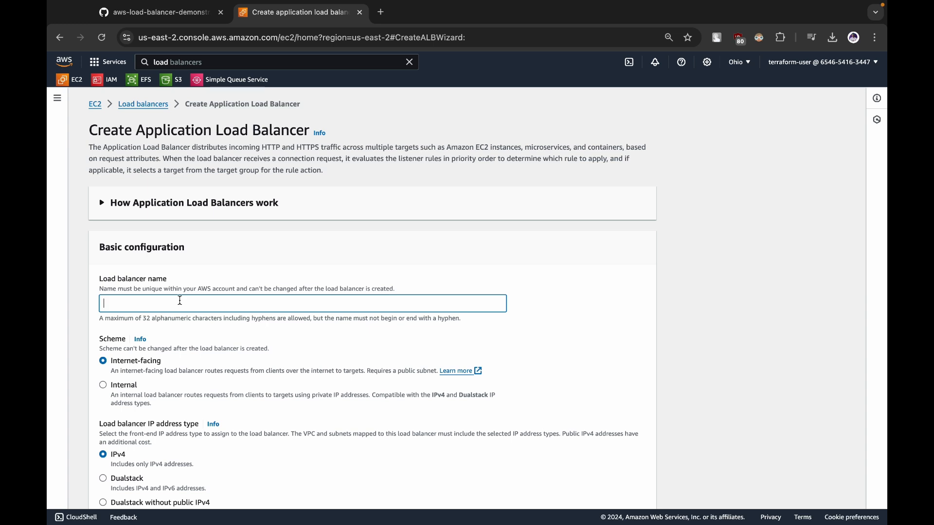
{"action": "type", "text": "theshubham-alb"}
{"action": "scroll", "coordinate": [90, 265], "scroll_direction": "down", "scroll_amount": 3}
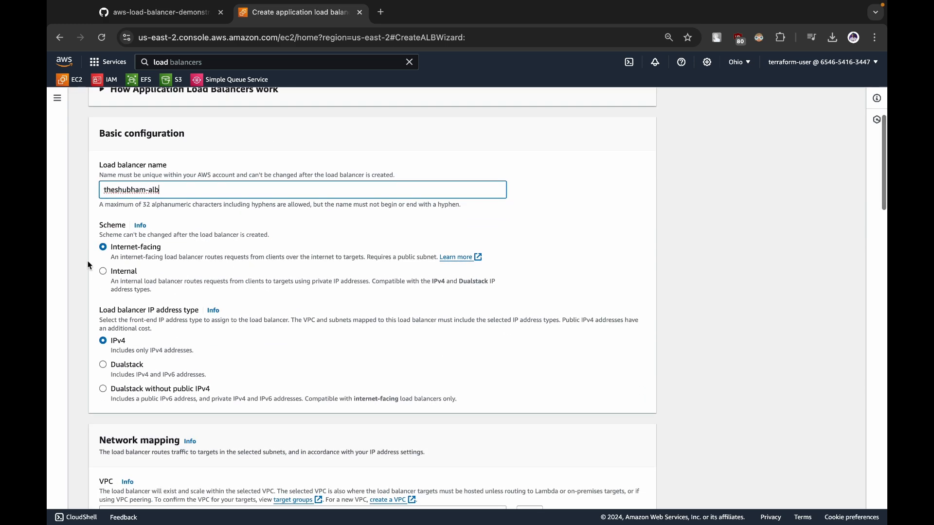
{"action": "left_click", "coordinate": [137, 252]}
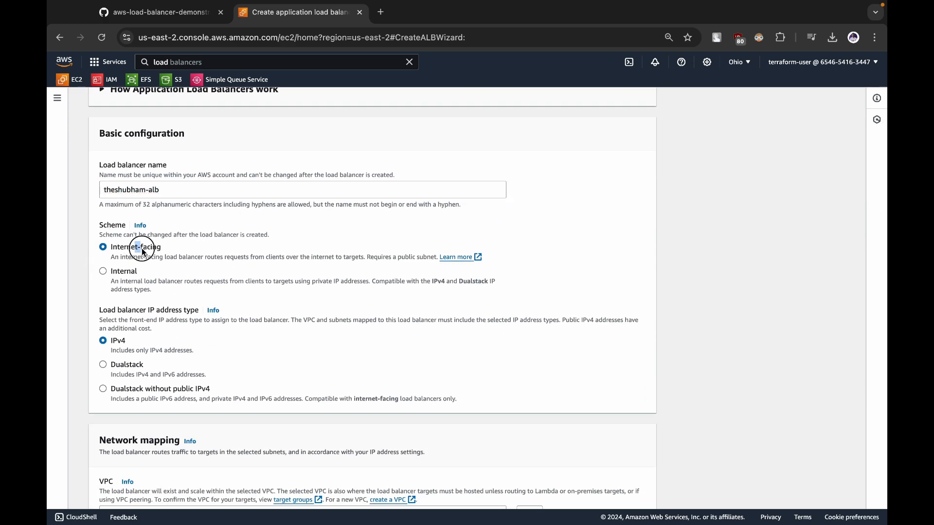
{"action": "scroll", "coordinate": [165, 316], "scroll_direction": "down", "scroll_amount": 2}
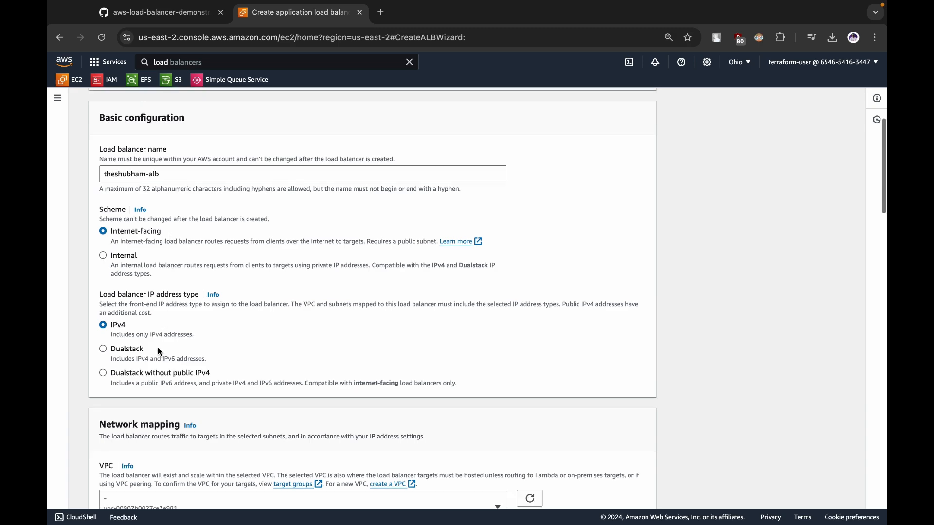
- Check the VPC choices under Network mapping, view the linked Create VPC page, and close that page
{"action": "scroll", "coordinate": [161, 291], "scroll_direction": "down", "scroll_amount": 3}
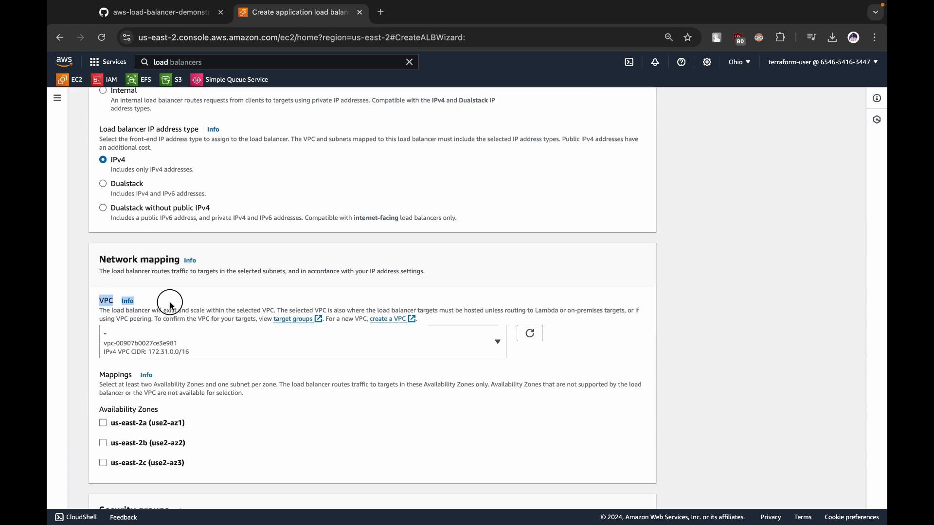
{"action": "left_click", "coordinate": [217, 348]}
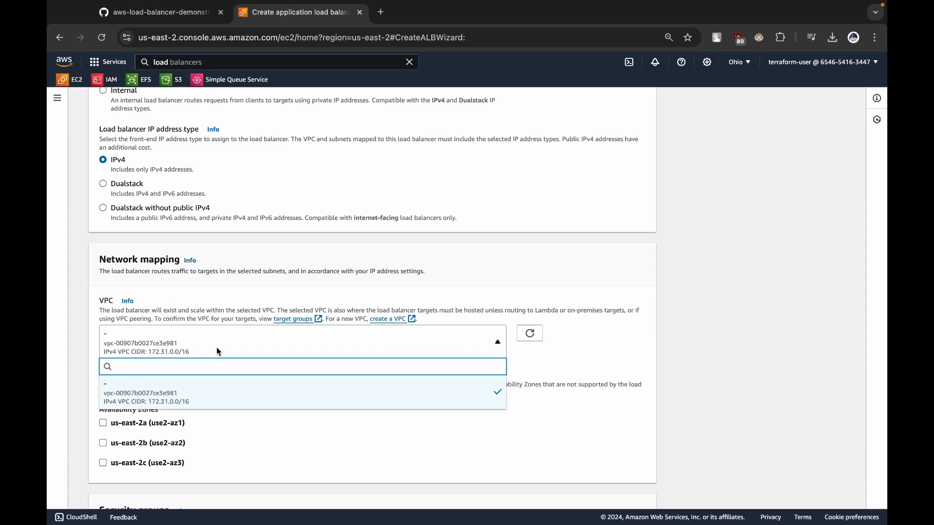
{"action": "left_click", "coordinate": [217, 347]}
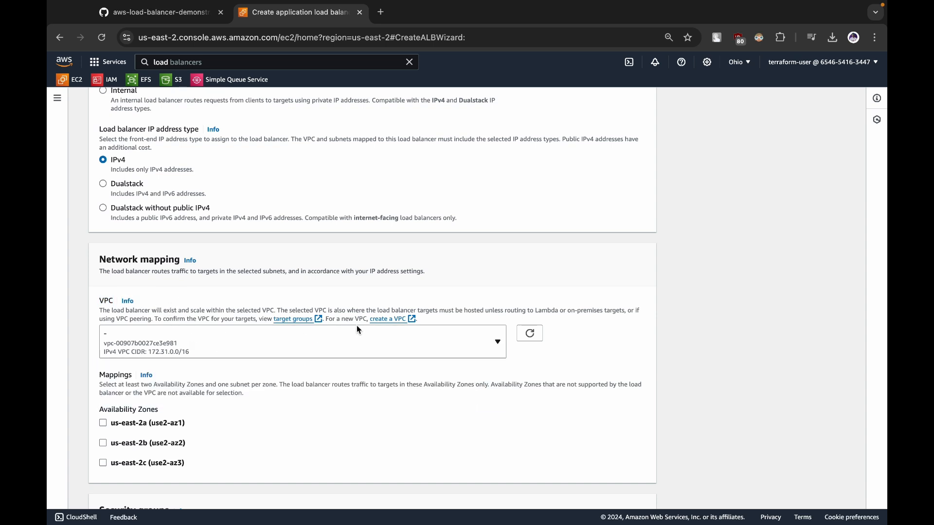
{"action": "left_click", "coordinate": [383, 324]}
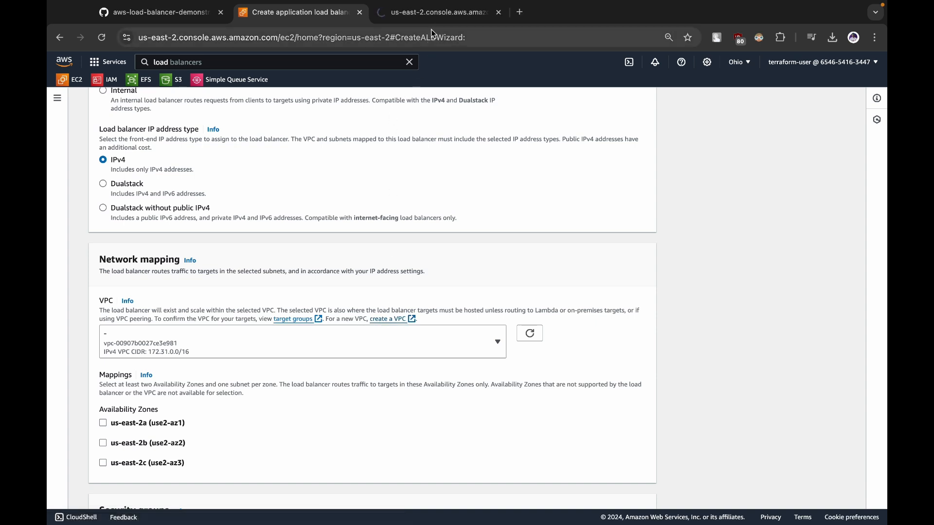
{"action": "left_click", "coordinate": [412, 11]}
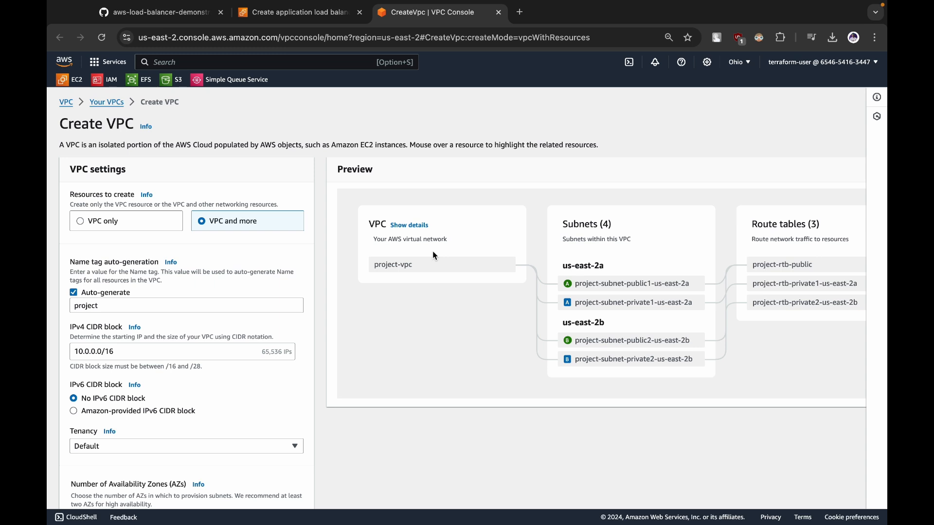
{"action": "left_click", "coordinate": [497, 15]}
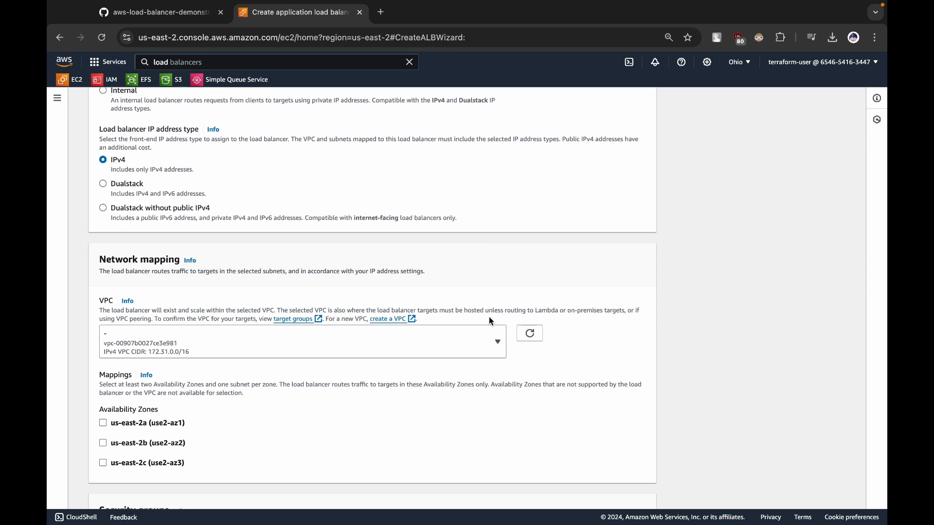
- Keep the default VPC and map the load balancer to Availability Zones us-east-2a and us-east-2b
{"action": "scroll", "coordinate": [491, 321], "scroll_direction": "down", "scroll_amount": 3}
{"action": "left_click", "coordinate": [187, 257]}
{"action": "left_click", "coordinate": [185, 262]}
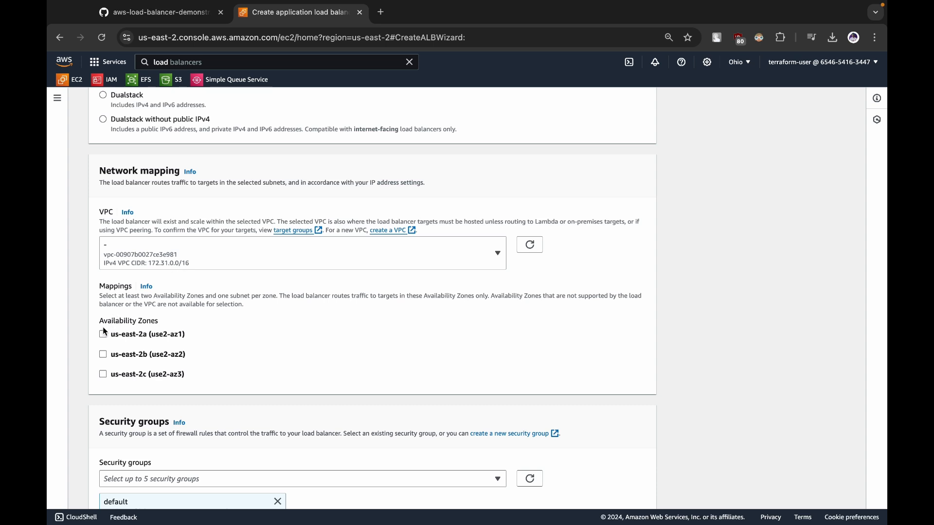
{"action": "scroll", "coordinate": [105, 332], "scroll_direction": "down", "scroll_amount": 2}
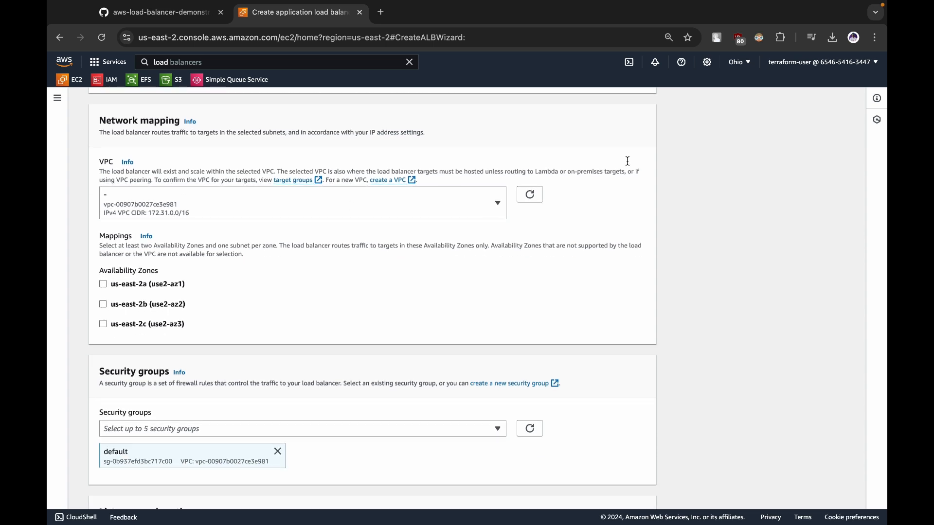
{"action": "left_click", "coordinate": [749, 64]}
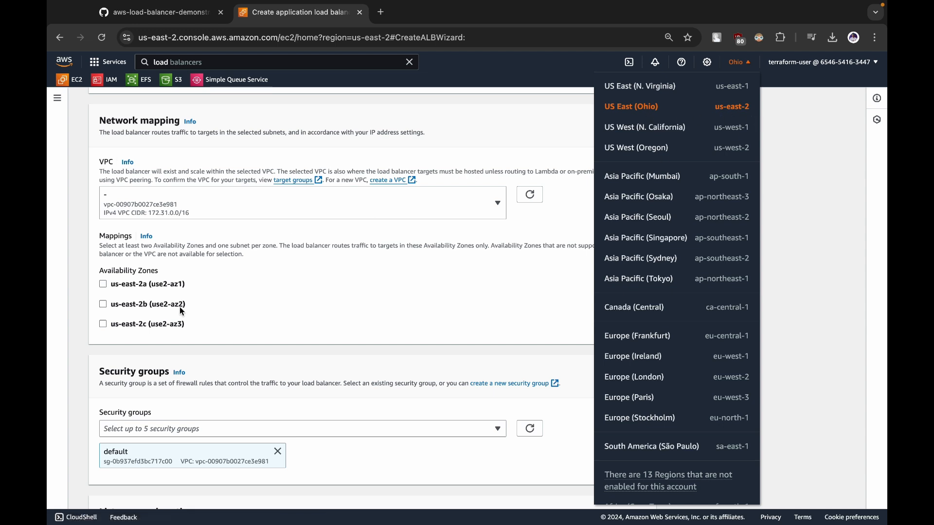
{"action": "left_click", "coordinate": [220, 291]}
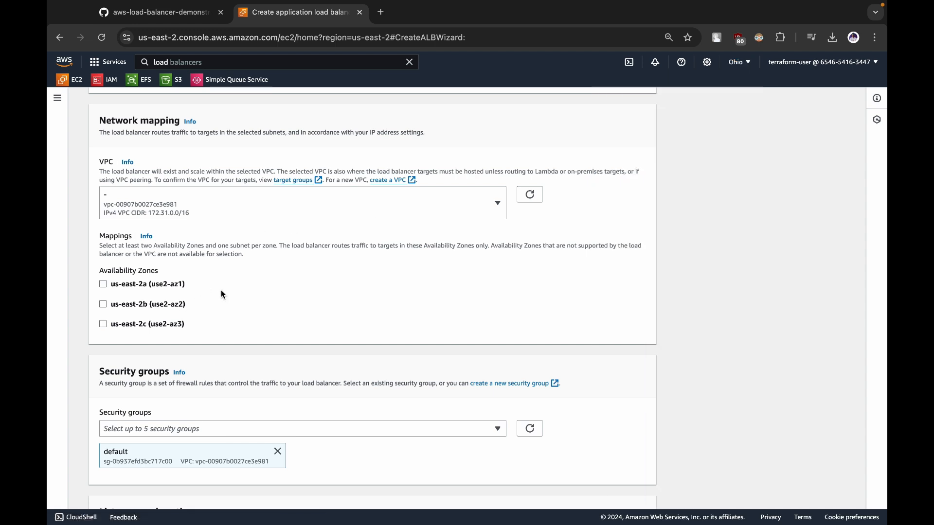
{"action": "left_click", "coordinate": [103, 285]}
{"action": "left_click", "coordinate": [103, 374]}
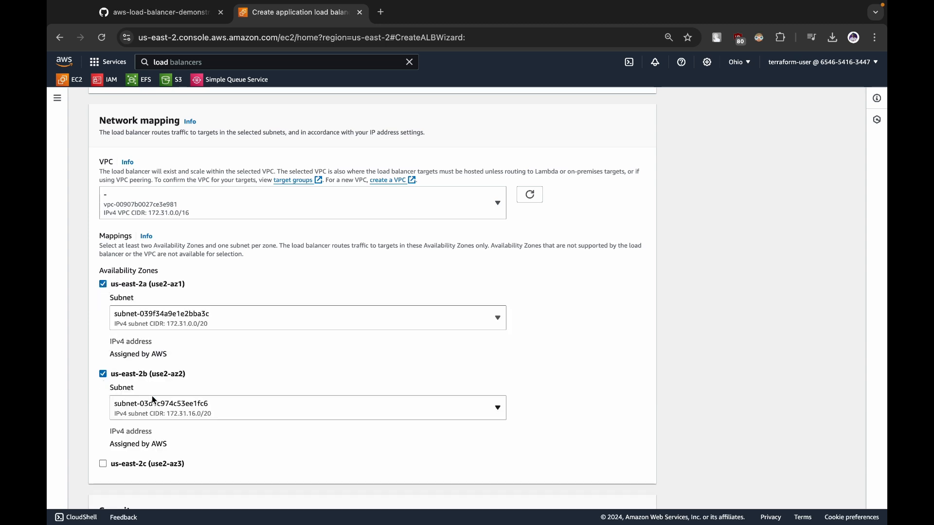
- Open the linked page for creating a new security group for the load balancer and look over its form
{"action": "scroll", "coordinate": [211, 365], "scroll_direction": "down", "scroll_amount": 2}
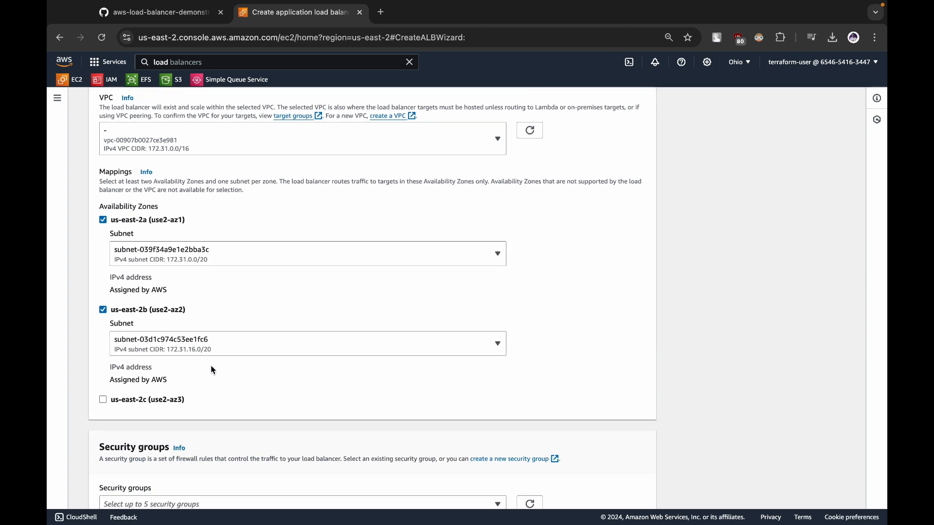
{"action": "scroll", "coordinate": [211, 366], "scroll_direction": "down", "scroll_amount": 3}
{"action": "scroll", "coordinate": [211, 365], "scroll_direction": "down", "scroll_amount": 1}
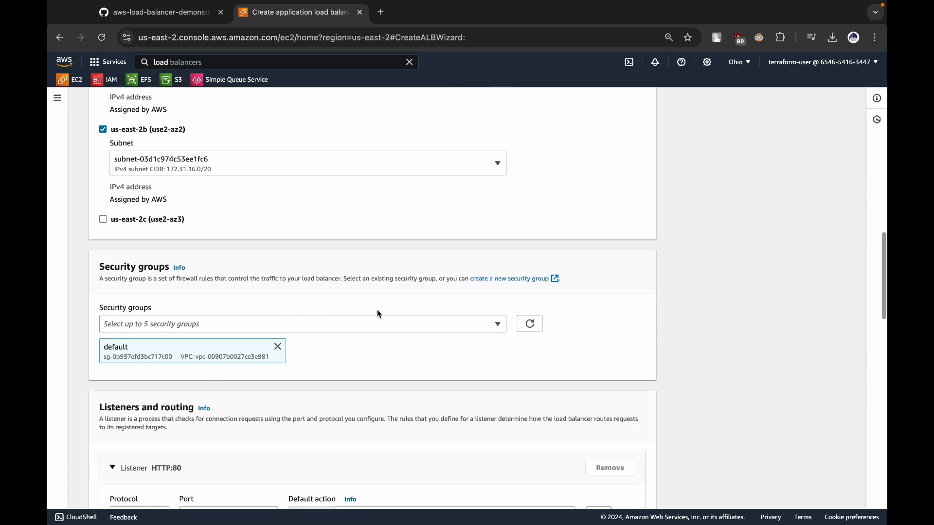
{"action": "left_click", "coordinate": [503, 281]}
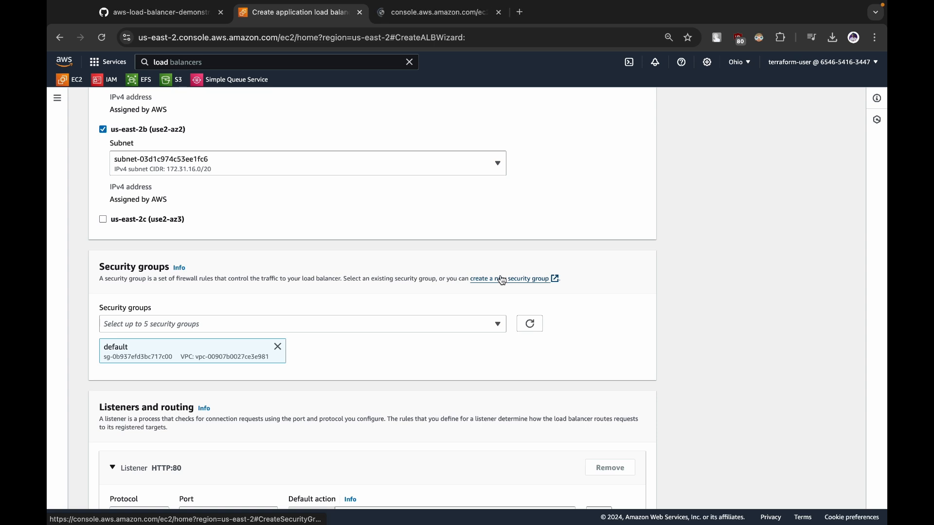
{"action": "left_click", "coordinate": [419, 30]}
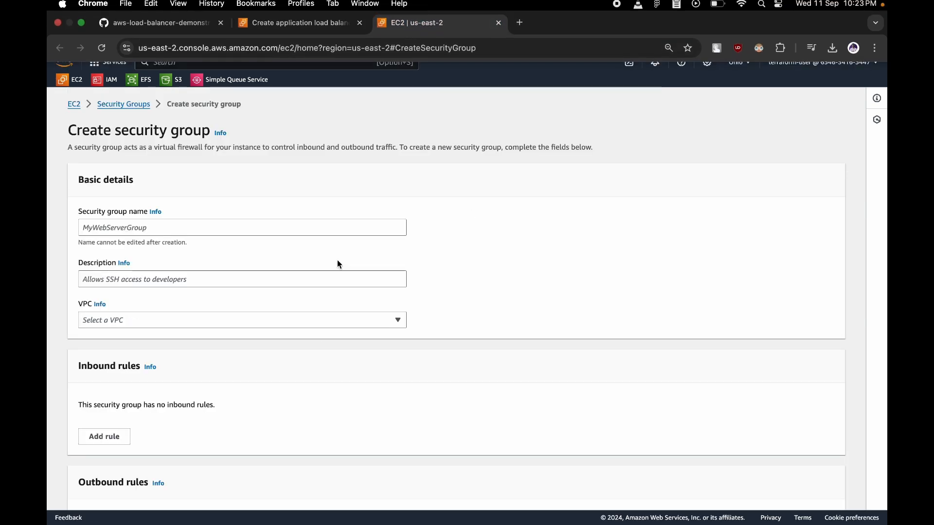
{"action": "scroll", "coordinate": [109, 224], "scroll_direction": "down", "scroll_amount": 5}
{"action": "scroll", "coordinate": [109, 224], "scroll_direction": "up", "scroll_amount": 5}
- Name the new security group application-load-balancer
{"action": "left_click", "coordinate": [144, 226]}
{"action": "type", "text": "applia"}
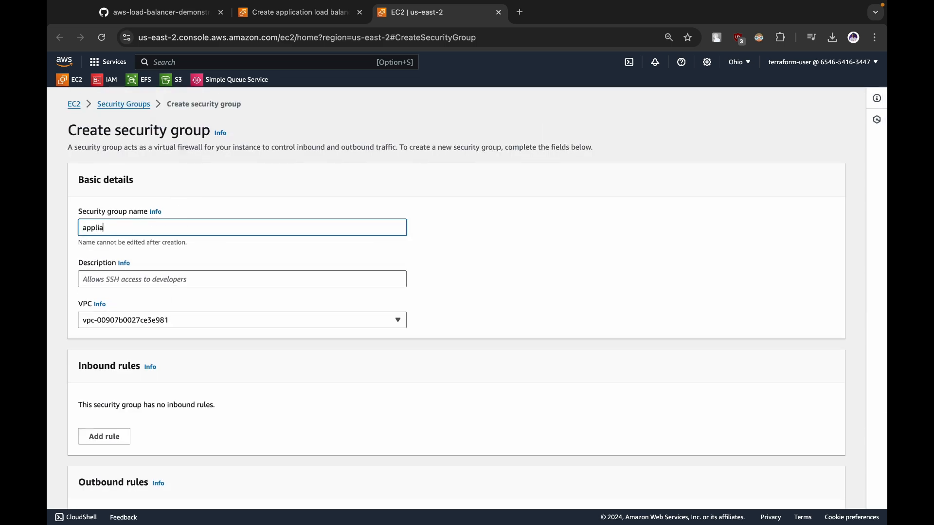
{"action": "type", "text": "lication-load-bana"}
{"action": "key", "text": "BackSpace"}
{"action": "key", "text": "BackSpace"}
{"action": "key", "text": "BackSpace"}
{"action": "type", "text": "la"}
{"action": "key", "text": "BackSpace"}
{"action": "key", "text": "BackSpace"}
{"action": "type", "text": "alancer"}
- Describe the security group as "Allowing the hhtp traffic" and select the default VPC
{"action": "left_click", "coordinate": [106, 280]}
{"action": "type", "text": "Allowing the hhtp traffic"}
{"action": "scroll", "coordinate": [136, 346], "scroll_direction": "down", "scroll_amount": 1}
{"action": "left_click", "coordinate": [195, 221]}
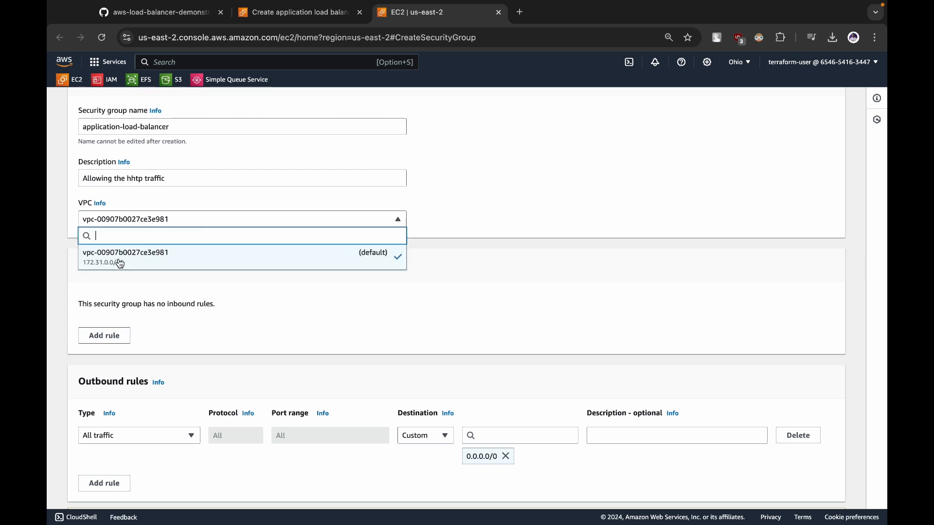
{"action": "left_click", "coordinate": [192, 258]}
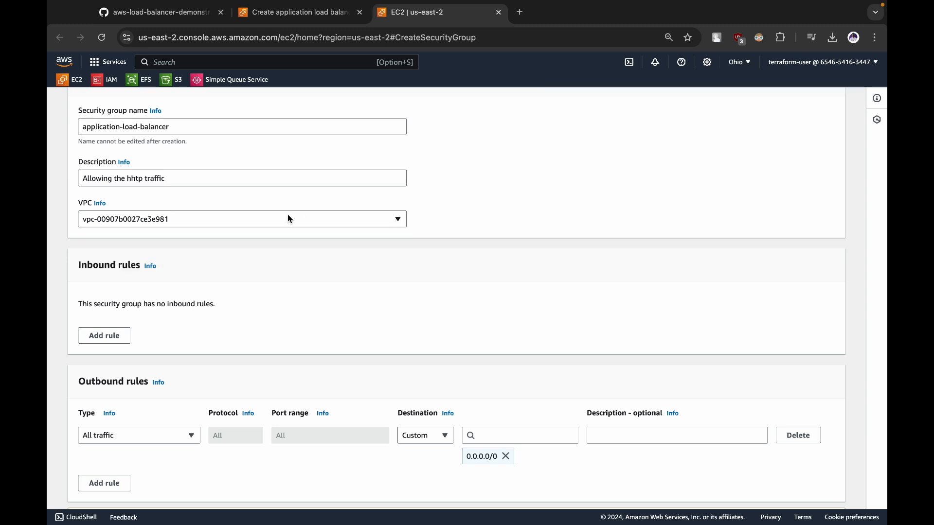
- Add an inbound HTTP rule to the security group that allows traffic from anywhere over IPv4, 0.0.0.0/0
{"action": "scroll", "coordinate": [288, 219], "scroll_direction": "down", "scroll_amount": 3}
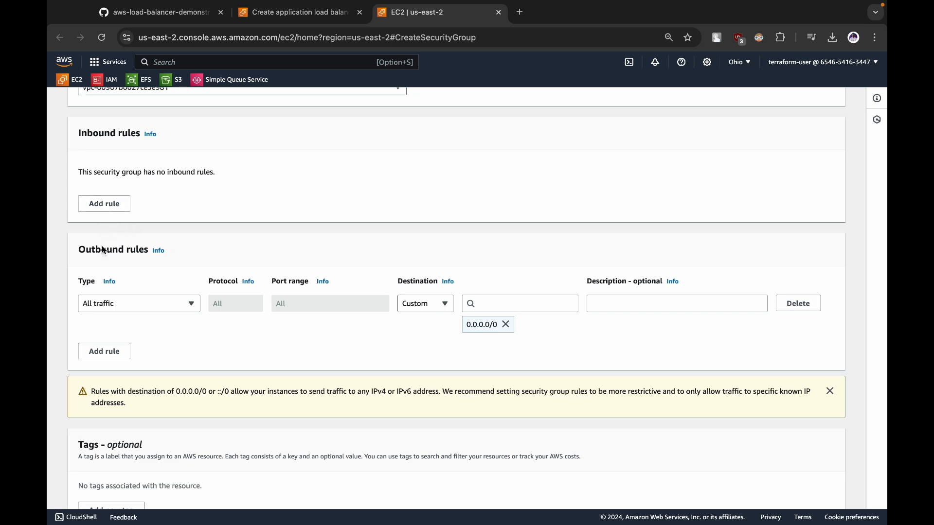
{"action": "left_click", "coordinate": [117, 205]}
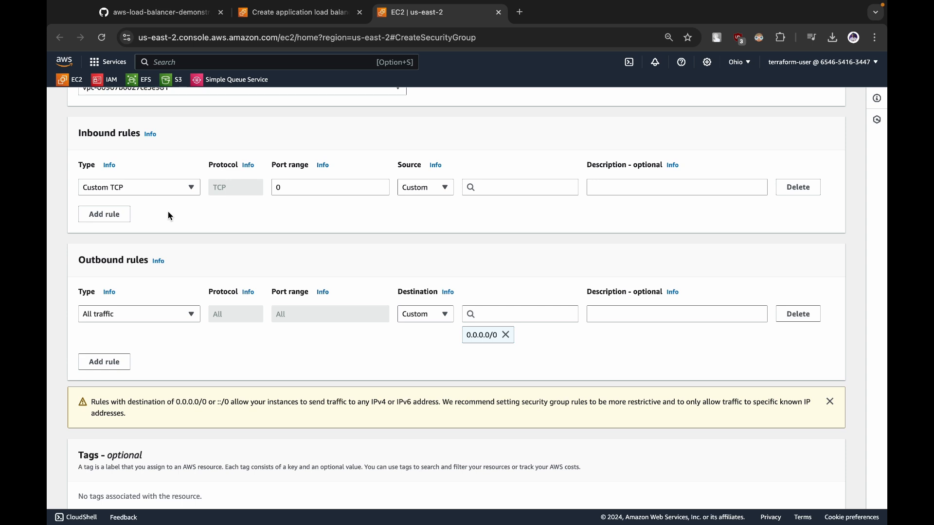
{"action": "left_click", "coordinate": [192, 189]}
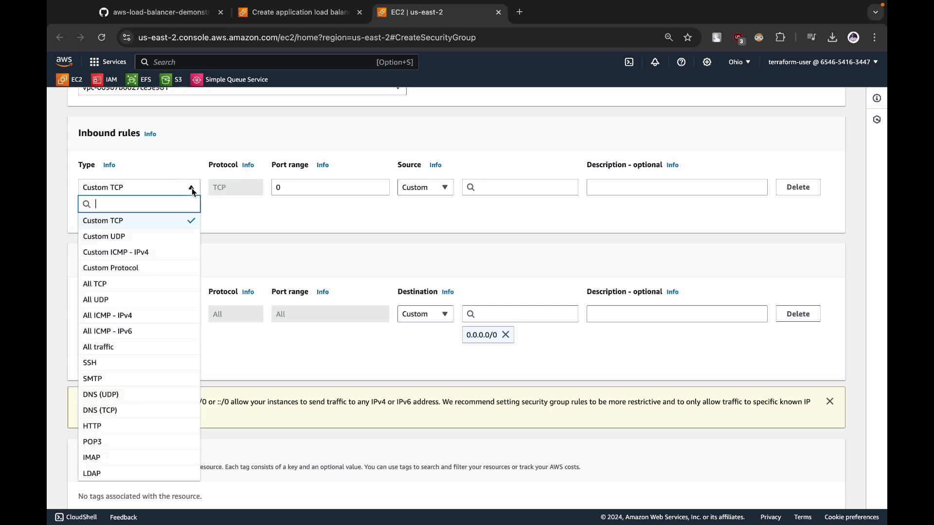
{"action": "type", "text": "http"}
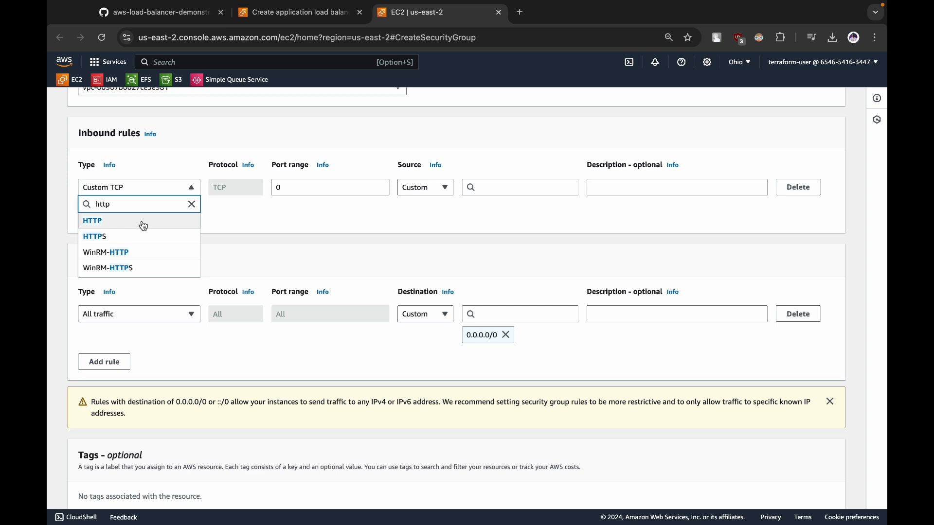
{"action": "left_click", "coordinate": [141, 221]}
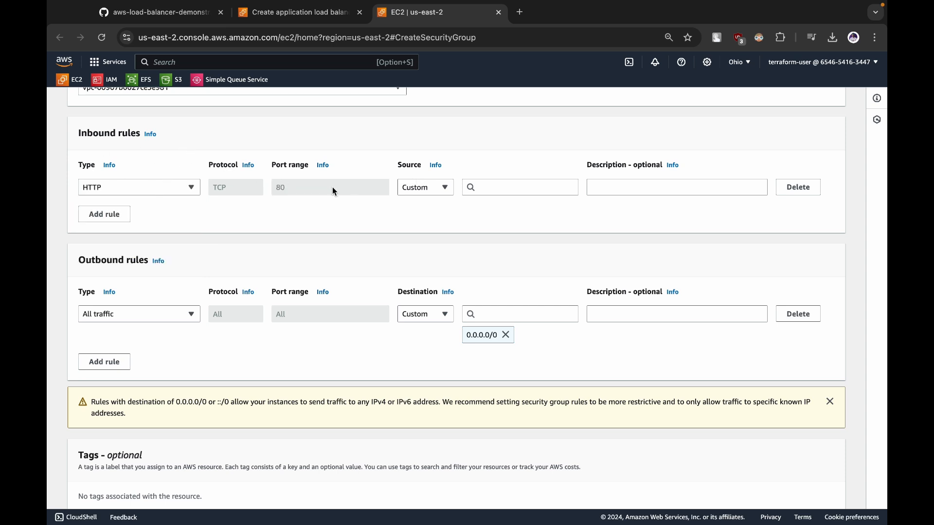
{"action": "left_click", "coordinate": [425, 187]}
{"action": "left_click", "coordinate": [428, 202]}
{"action": "left_click", "coordinate": [493, 189]}
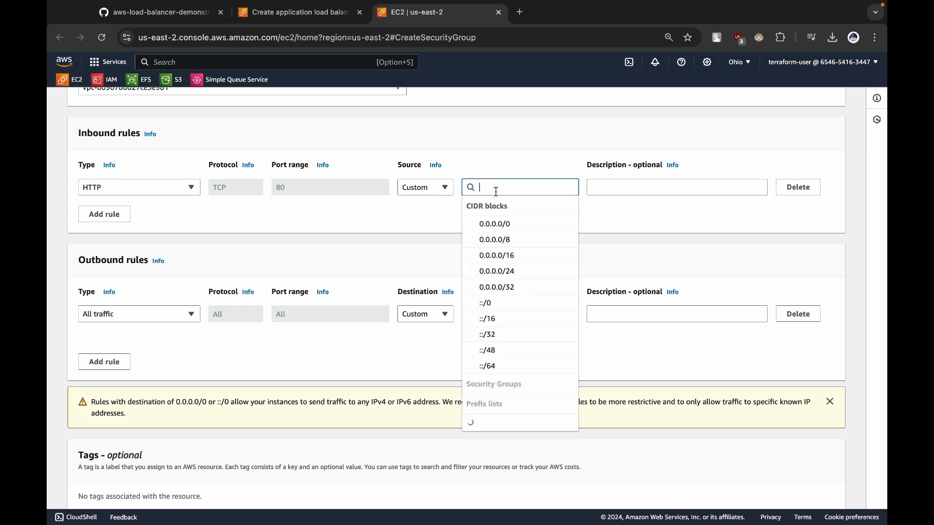
{"action": "left_click", "coordinate": [492, 223]}
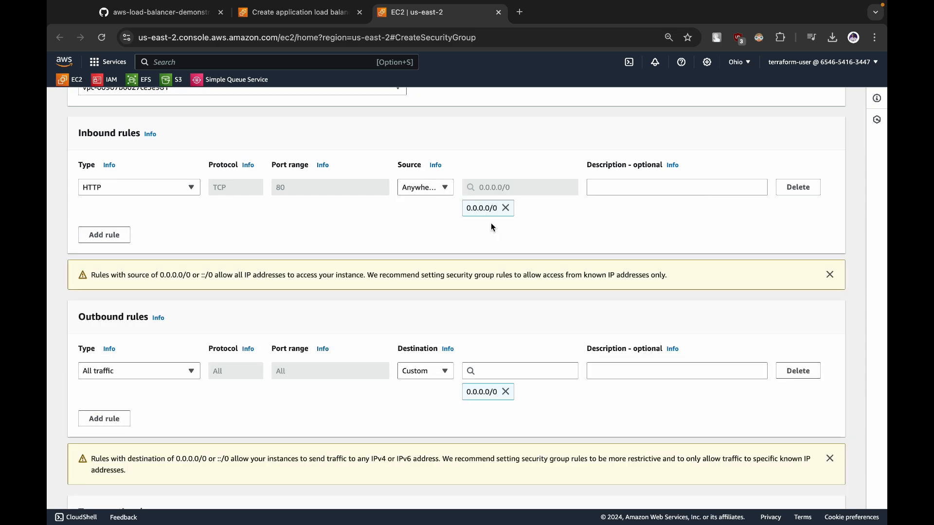
- Create the security group and open the refreshed security group choices in the load balancer form
{"action": "scroll", "coordinate": [491, 227], "scroll_direction": "down", "scroll_amount": 3}
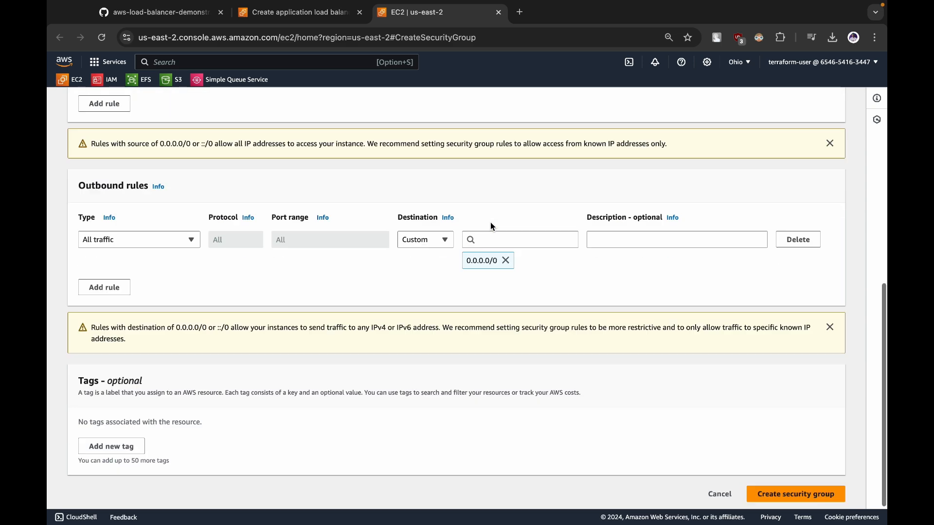
{"action": "left_click", "coordinate": [772, 493]}
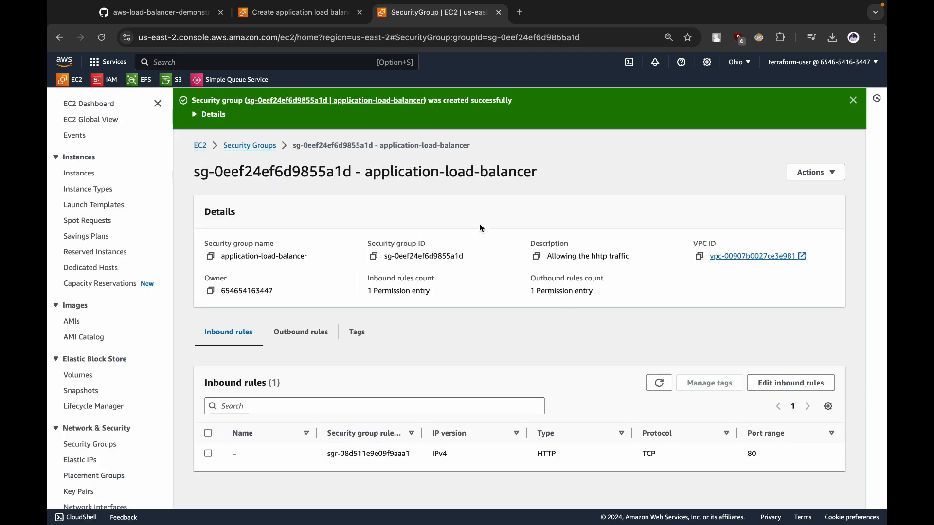
{"action": "left_click", "coordinate": [281, 16]}
{"action": "left_click", "coordinate": [538, 330]}
{"action": "left_click", "coordinate": [492, 324]}
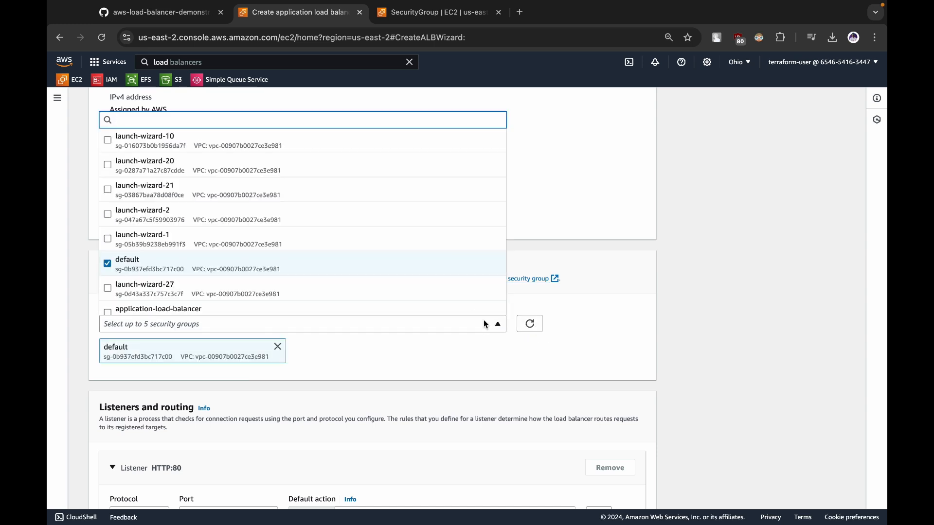
{"action": "type", "text": "theshu"}
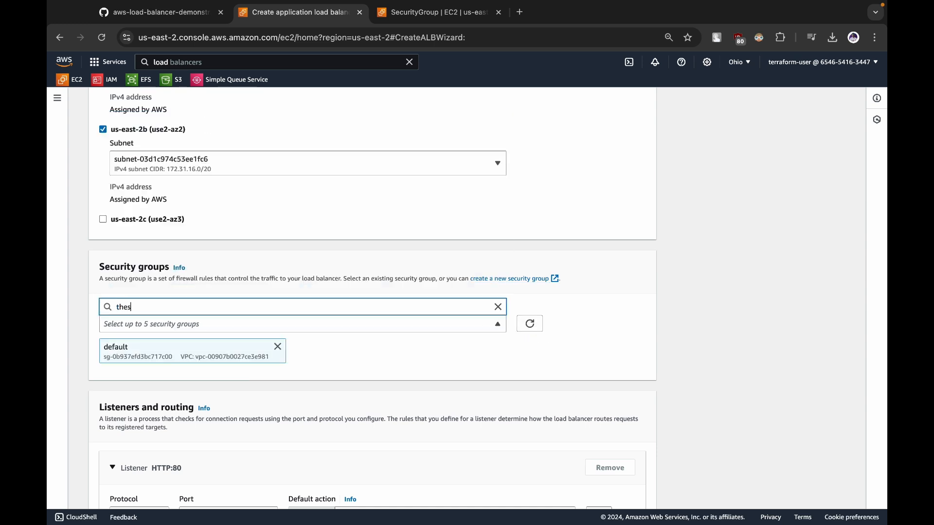
{"action": "key", "text": "BackSpace"}
{"action": "key", "text": "BackSpace"}
{"action": "key", "text": "BackSpace"}
{"action": "key", "text": "BackSpace"}
{"action": "key", "text": "BackSpace"}
{"action": "key", "text": "BackSpace"}
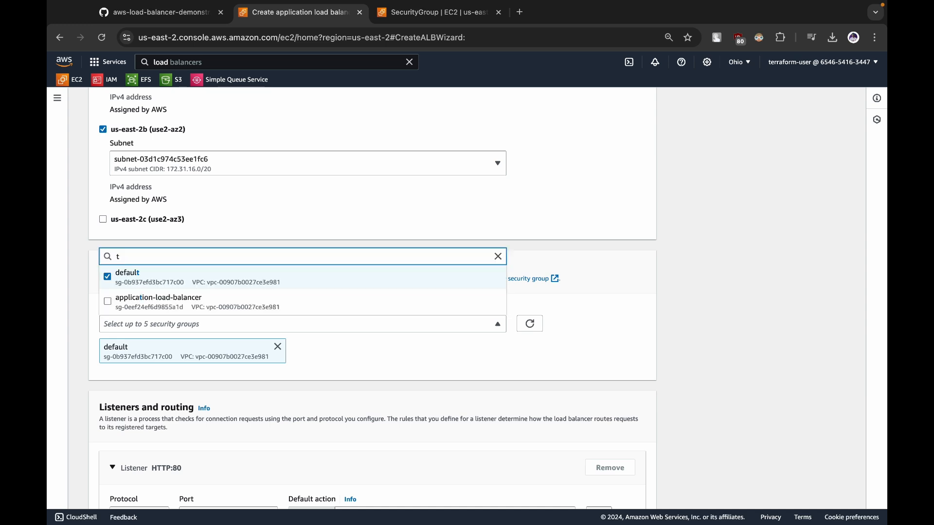
- Assign the application-load-balancer security group to the load balancer and deselect the default one
{"action": "scroll", "coordinate": [223, 225], "scroll_direction": "down", "scroll_amount": 2}
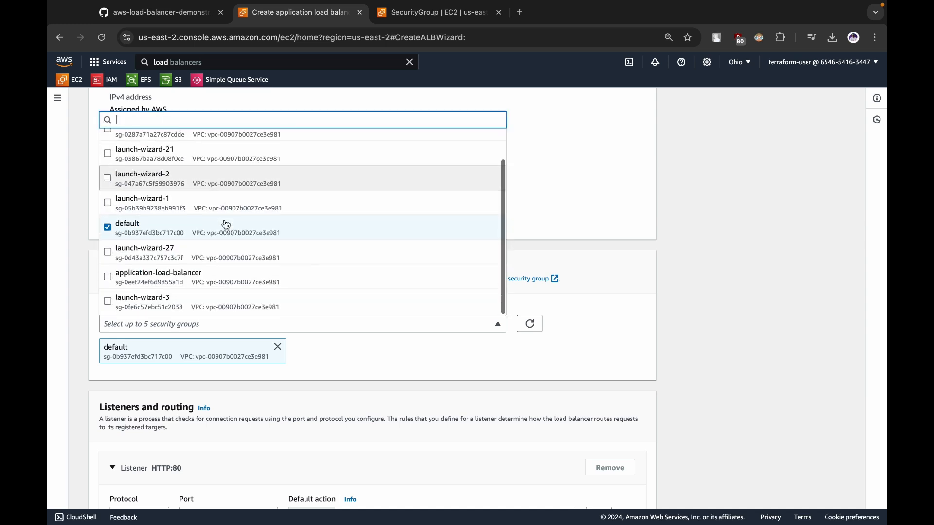
{"action": "left_click", "coordinate": [207, 278]}
{"action": "left_click", "coordinate": [181, 233]}
{"action": "left_click", "coordinate": [386, 351]}
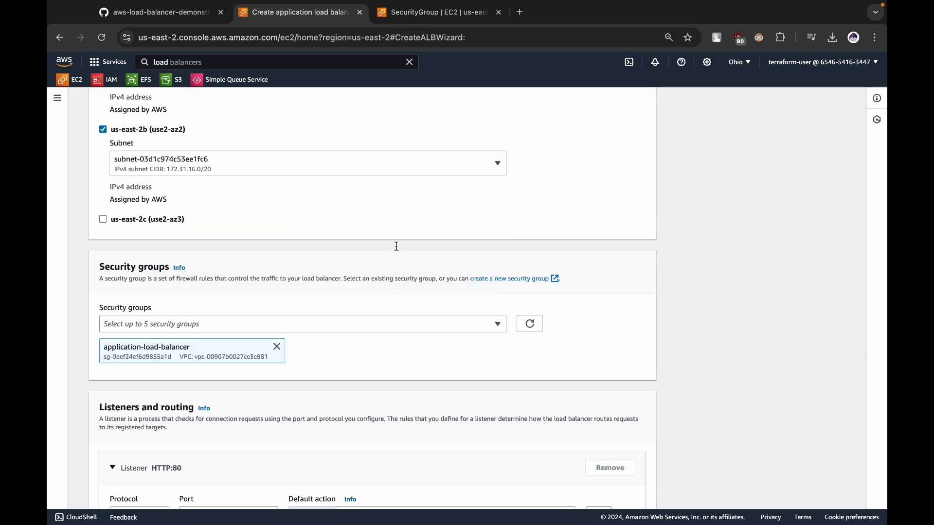
- Check the name on the new security group's details page and return to the load balancer form
{"action": "left_click", "coordinate": [426, 22]}
{"action": "left_click_drag", "start_coordinate": [363, 171], "coordinate": [664, 179]}
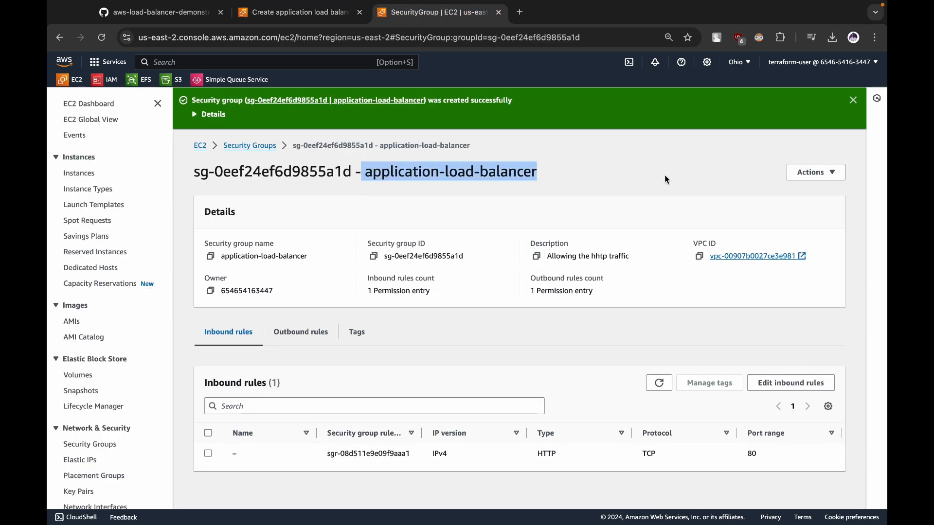
{"action": "left_click", "coordinate": [333, 19]}
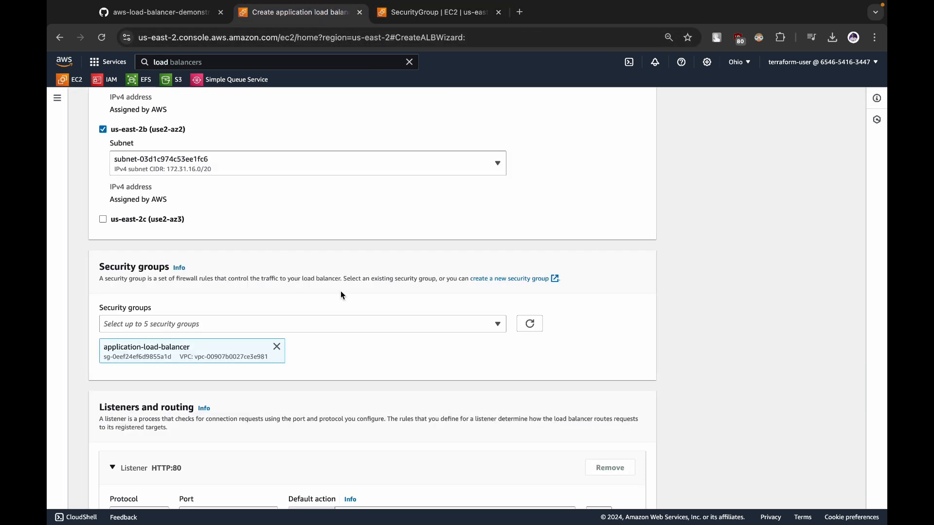
- Open the linked page for creating a target group for the HTTP:80 listener
{"action": "scroll", "coordinate": [340, 291], "scroll_direction": "down", "scroll_amount": 5}
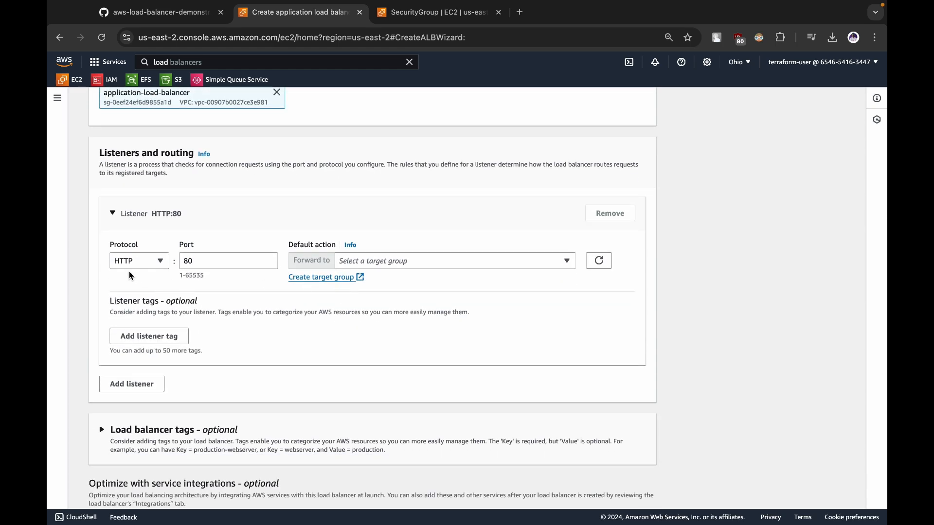
{"action": "left_click", "coordinate": [424, 265]}
{"action": "left_click", "coordinate": [415, 265]}
{"action": "left_click", "coordinate": [327, 277]}
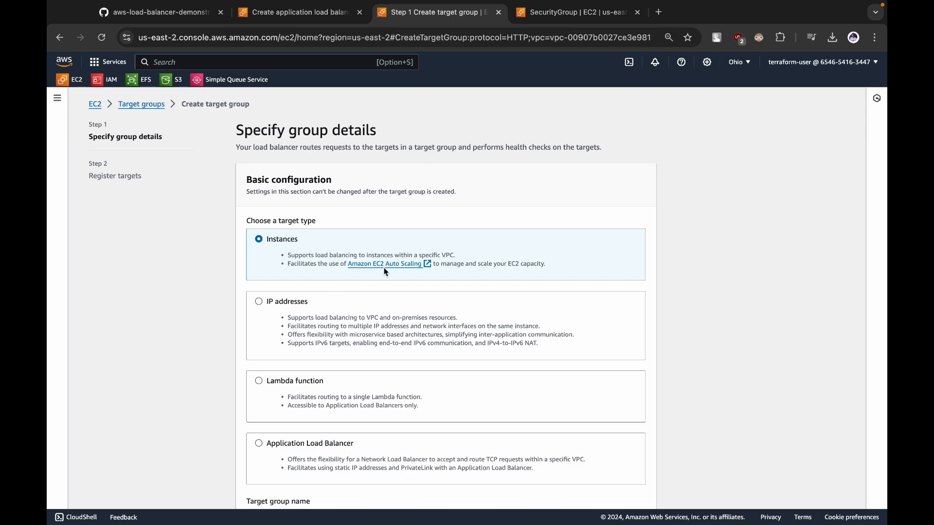
- Keep Instances as the target type and name the target group alb-target-group
{"action": "scroll", "coordinate": [383, 269], "scroll_direction": "down", "scroll_amount": 6}
{"action": "left_click", "coordinate": [337, 241]}
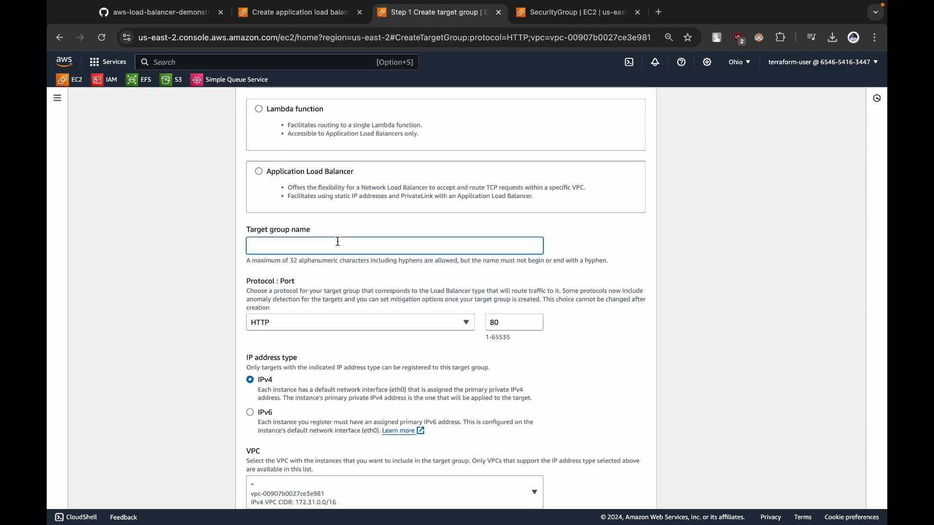
{"action": "type", "text": "alb-"}
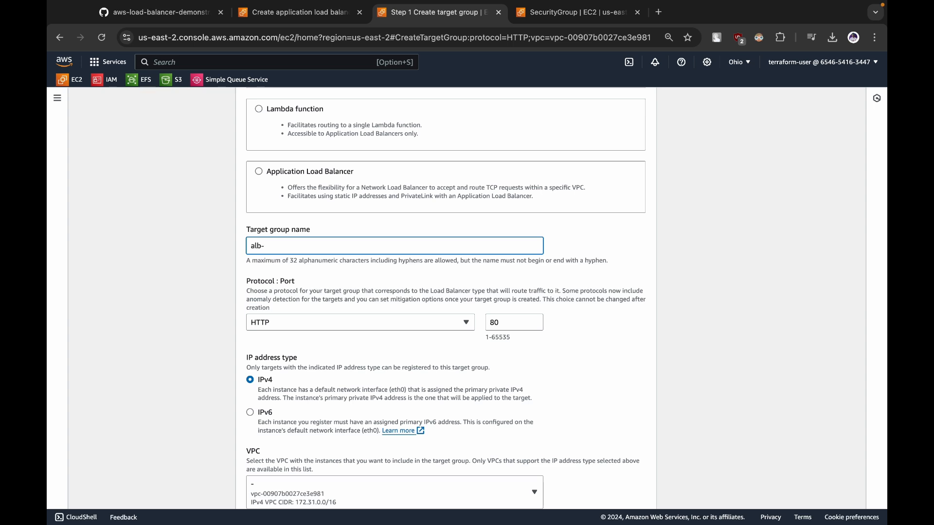
{"action": "type", "text": "target-group"}
- Look over the target group's protocol choices, keeping HTTP on port 80, and its VPC and protocol version settings
{"action": "scroll", "coordinate": [262, 241], "scroll_direction": "down", "scroll_amount": 3}
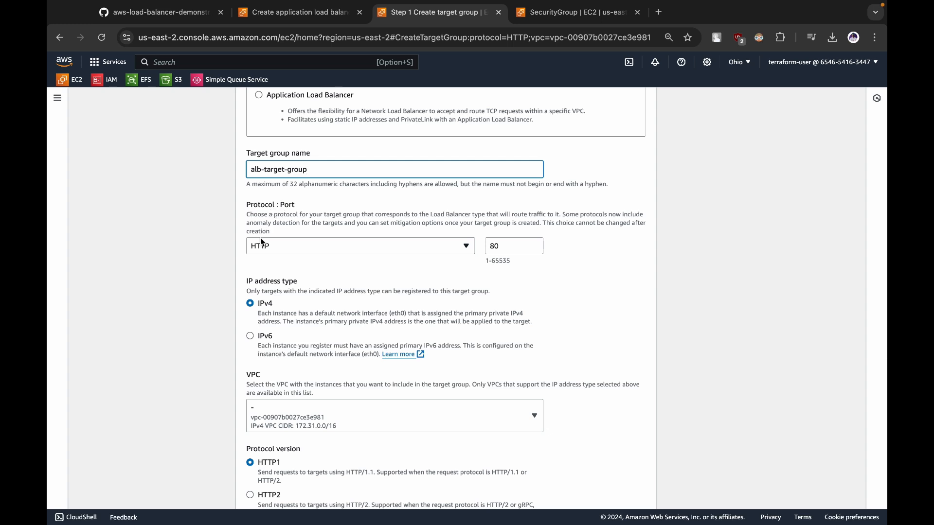
{"action": "left_click", "coordinate": [261, 244]}
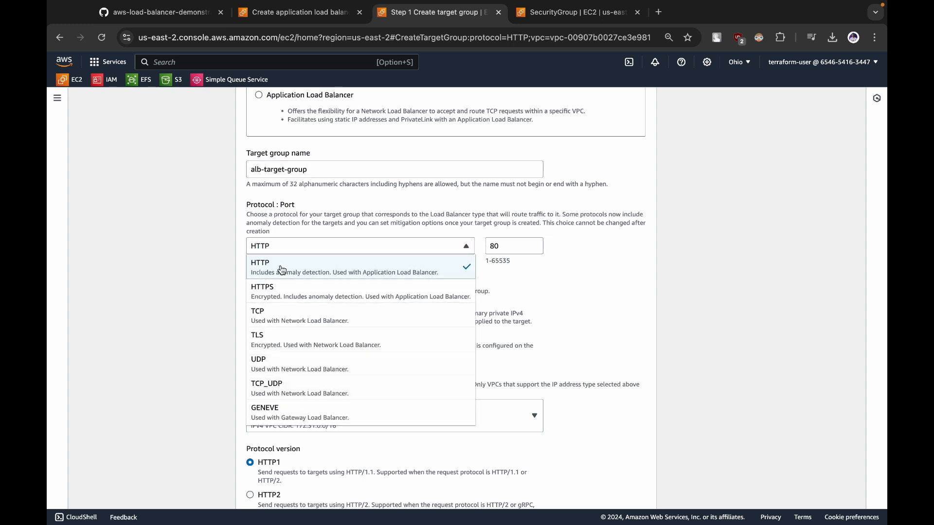
{"action": "left_click", "coordinate": [276, 251]}
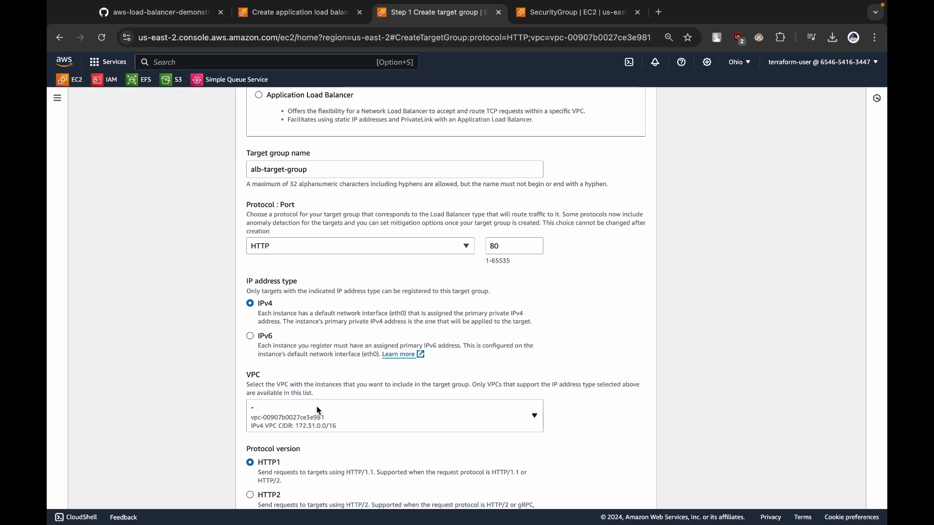
{"action": "scroll", "coordinate": [319, 406], "scroll_direction": "down", "scroll_amount": 3}
{"action": "left_click", "coordinate": [284, 285]}
{"action": "left_click", "coordinate": [284, 285]}
{"action": "scroll", "coordinate": [284, 287], "scroll_direction": "down", "scroll_amount": 6}
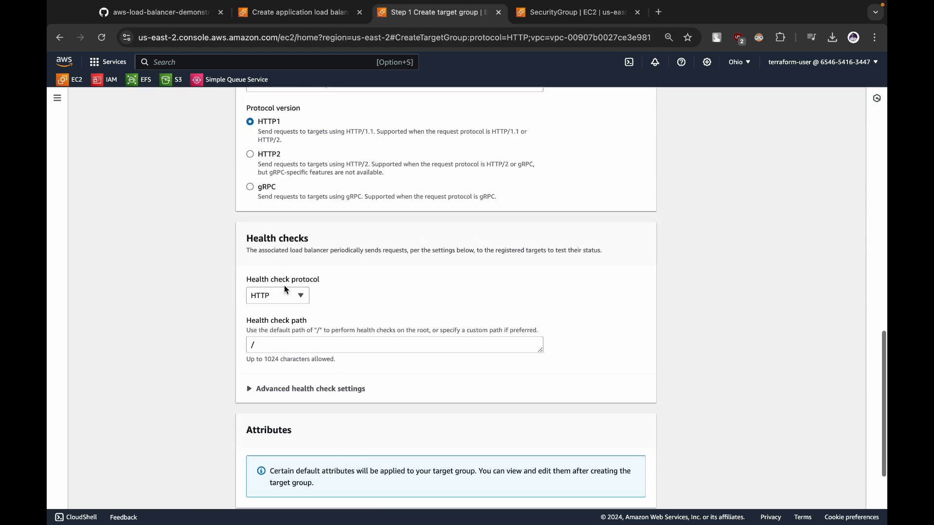
- Expand the advanced health check settings and examine the thresholds, timeout, interval and success codes
{"action": "left_click", "coordinate": [251, 301]}
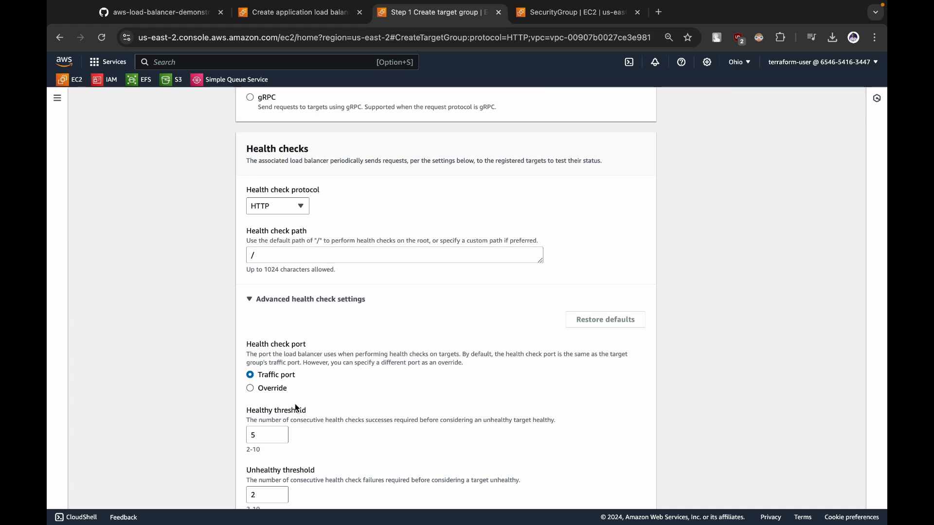
{"action": "scroll", "coordinate": [296, 408], "scroll_direction": "down", "scroll_amount": 10}
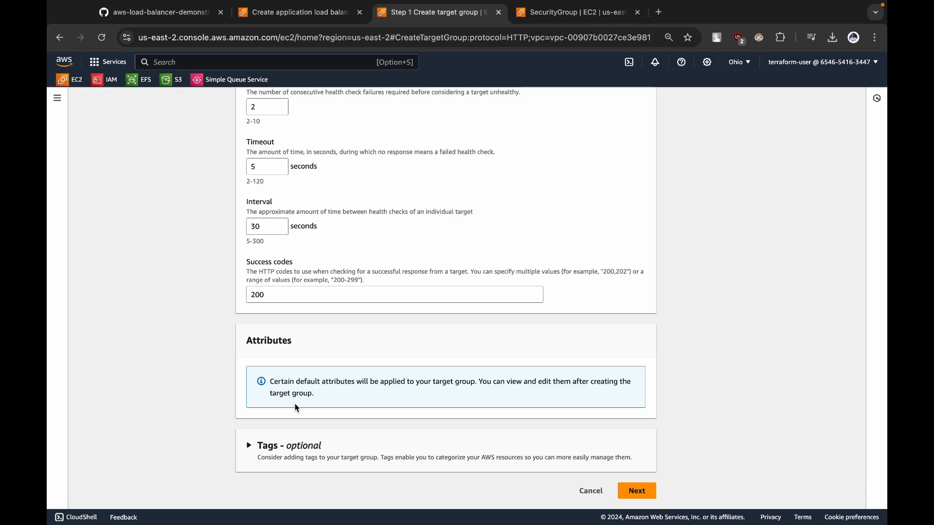
{"action": "scroll", "coordinate": [458, 360], "scroll_direction": "up", "scroll_amount": 20}
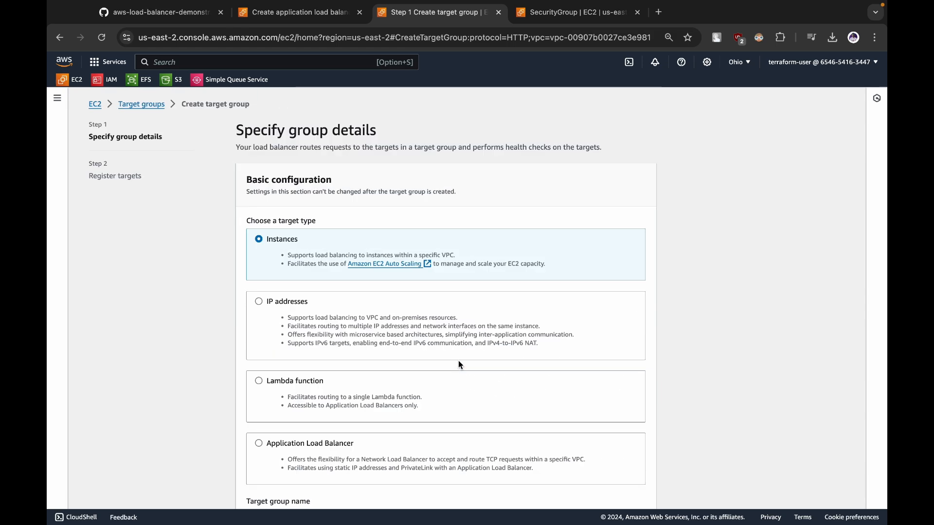
{"action": "scroll", "coordinate": [458, 360], "scroll_direction": "down", "scroll_amount": 20}
- Proceed to target registration, include instance-1 and instance-2 as pending on port 80, and create the target group
{"action": "left_click", "coordinate": [635, 491]}
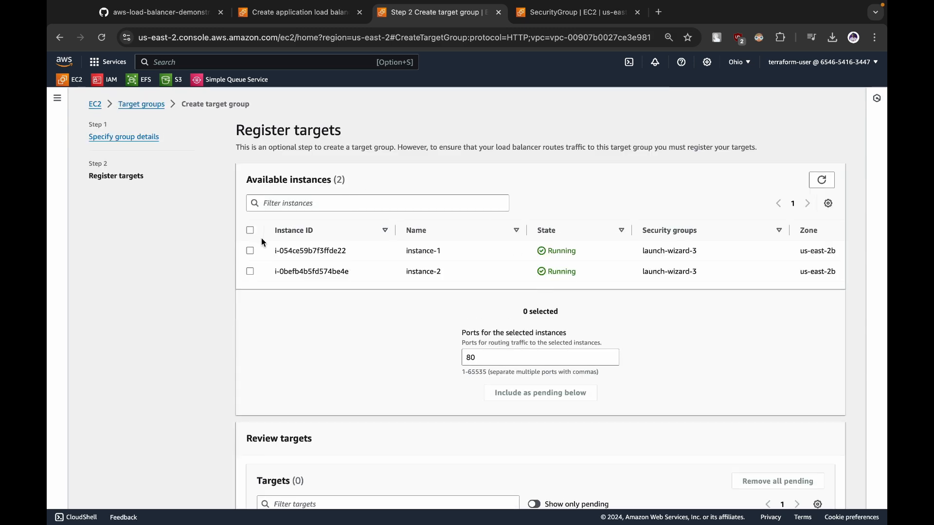
{"action": "left_click", "coordinate": [251, 231]}
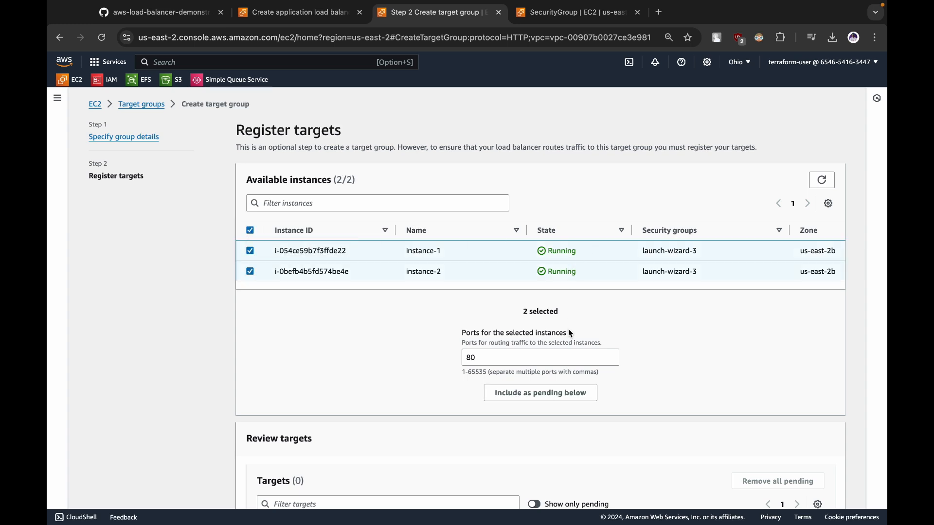
{"action": "left_click", "coordinate": [529, 395]}
{"action": "scroll", "coordinate": [529, 396], "scroll_direction": "down", "scroll_amount": 2}
{"action": "scroll", "coordinate": [529, 395], "scroll_direction": "down", "scroll_amount": 1}
{"action": "left_click", "coordinate": [772, 488]}
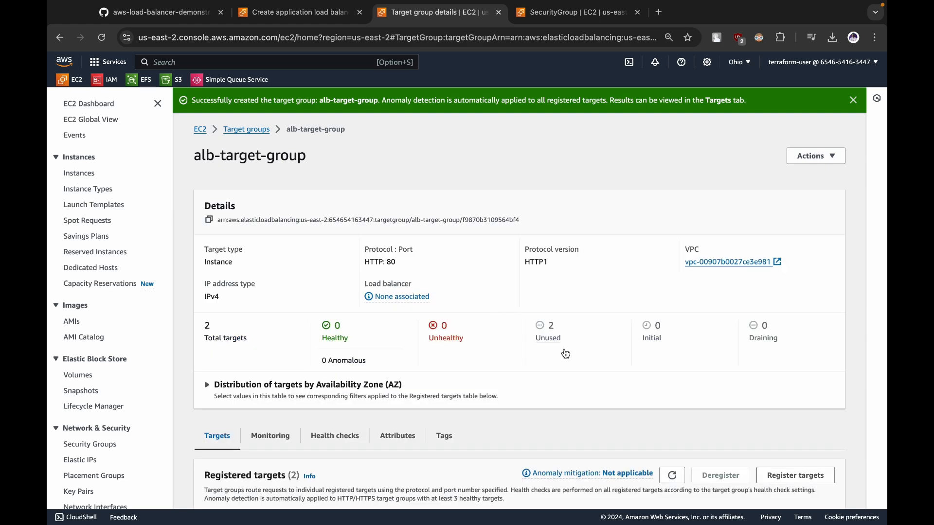
- Examine the registered targets and their health status on the target group's details page
{"action": "scroll", "coordinate": [543, 339], "scroll_direction": "down", "scroll_amount": 3}
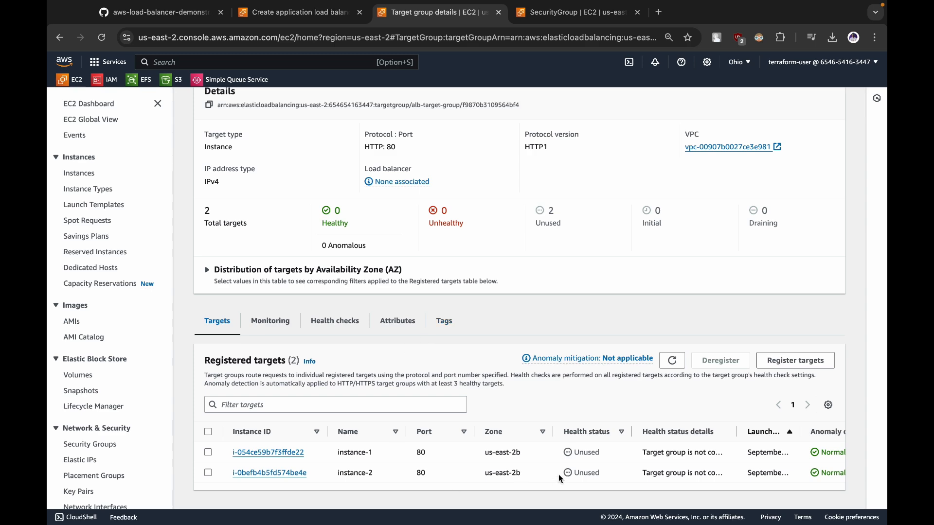
{"action": "scroll", "coordinate": [611, 452], "scroll_direction": "right", "scroll_amount": 2}
{"action": "scroll", "coordinate": [612, 453], "scroll_direction": "left", "scroll_amount": 2}
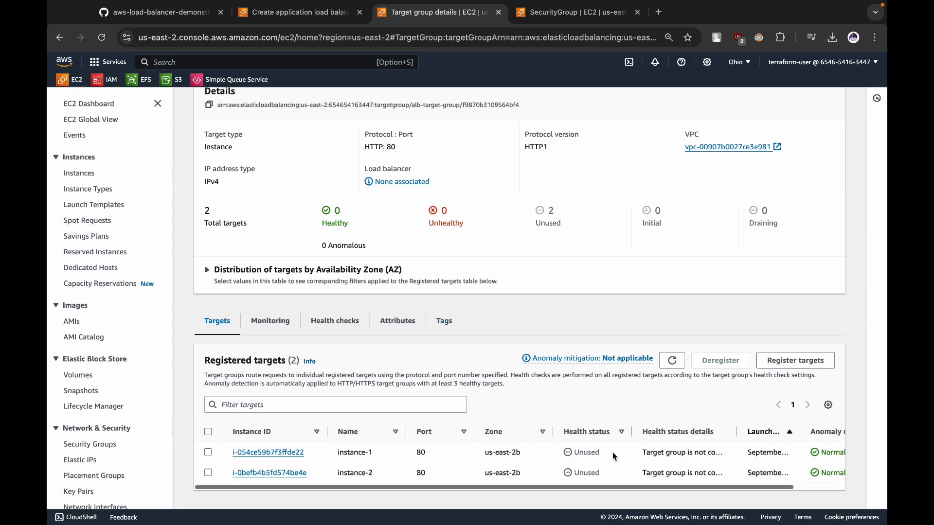
- Return to the load balancer form, reload the target groups and forward the HTTP:80 listener to alb-target-group
{"action": "left_click", "coordinate": [282, 17]}
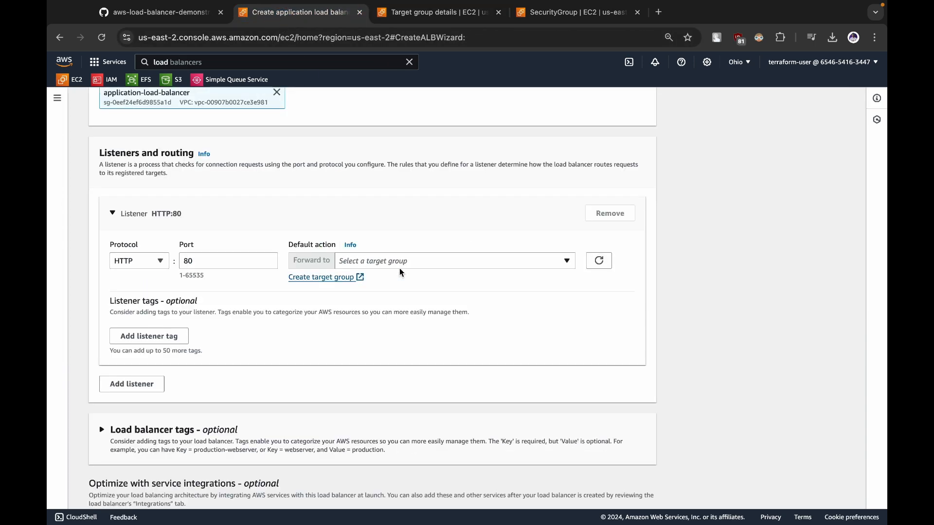
{"action": "left_click", "coordinate": [598, 261]}
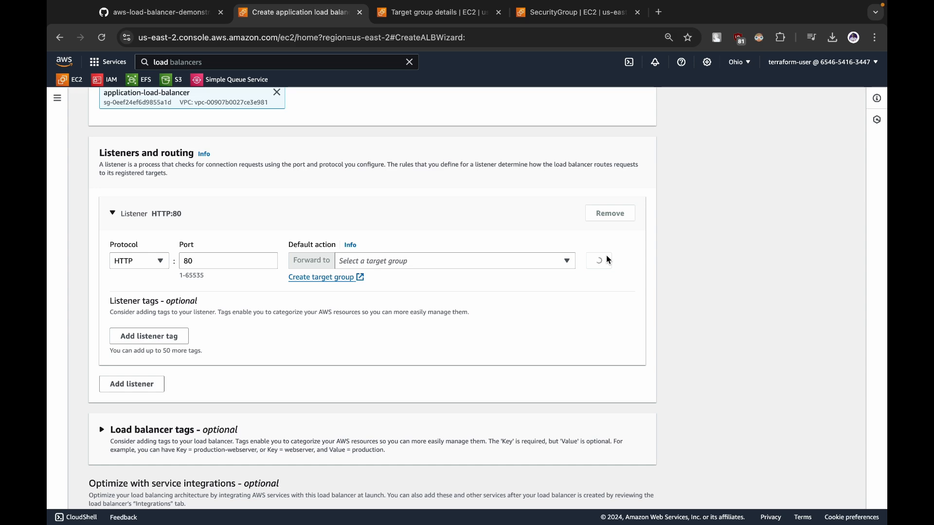
{"action": "left_click", "coordinate": [566, 261]}
{"action": "left_click", "coordinate": [508, 302]}
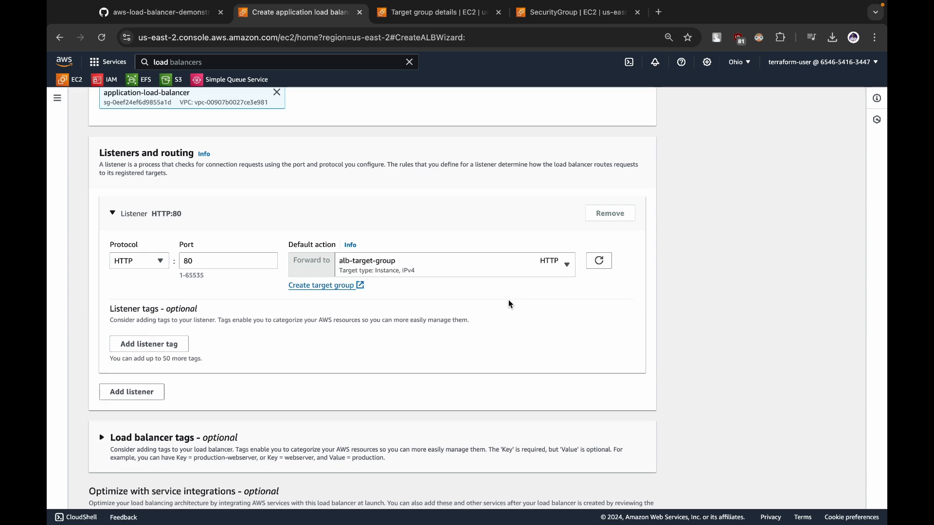
- Review the load balancer's configuration summary and create the load balancer
{"action": "scroll", "coordinate": [508, 301], "scroll_direction": "down", "scroll_amount": 7}
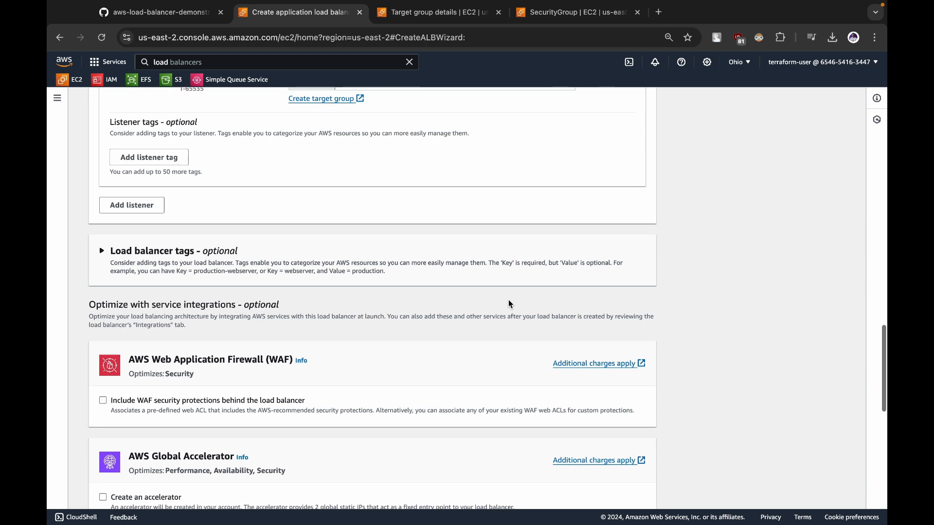
{"action": "scroll", "coordinate": [509, 304], "scroll_direction": "down", "scroll_amount": 4}
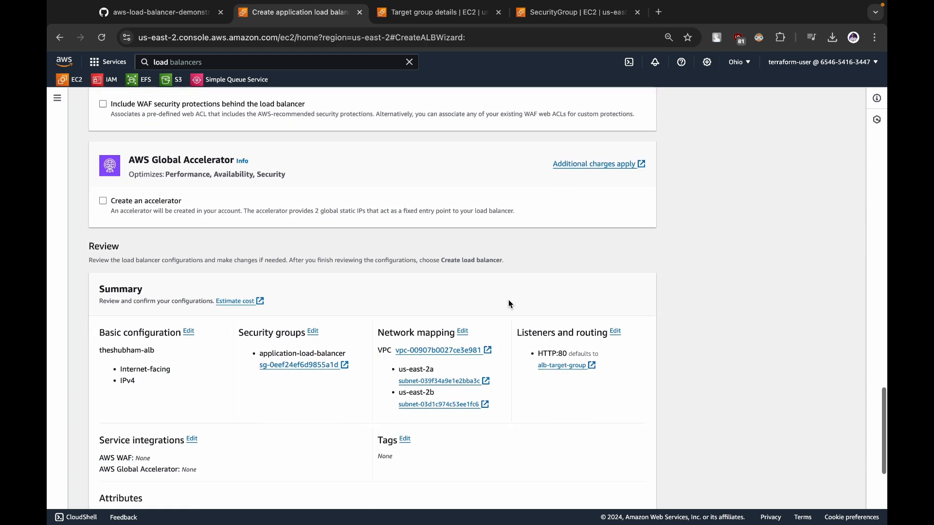
{"action": "scroll", "coordinate": [508, 304], "scroll_direction": "down", "scroll_amount": 2}
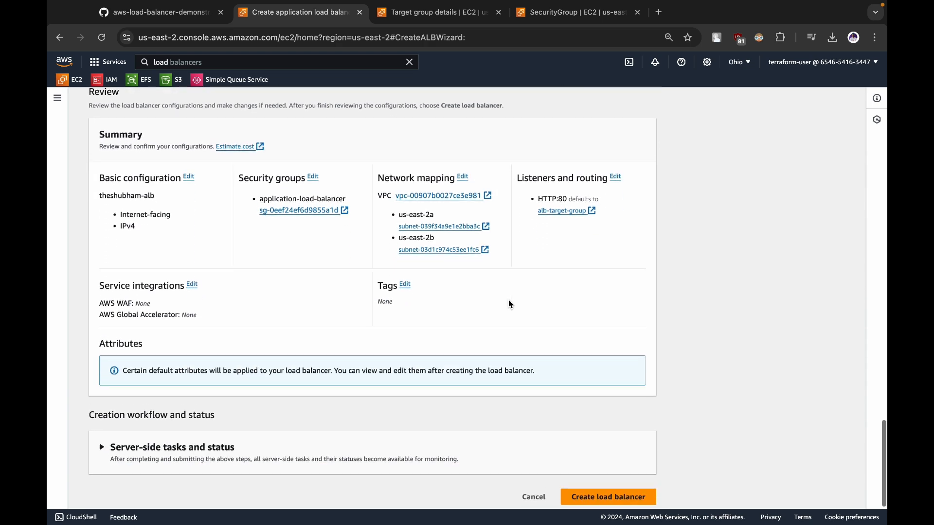
{"action": "left_click", "coordinate": [581, 491]}
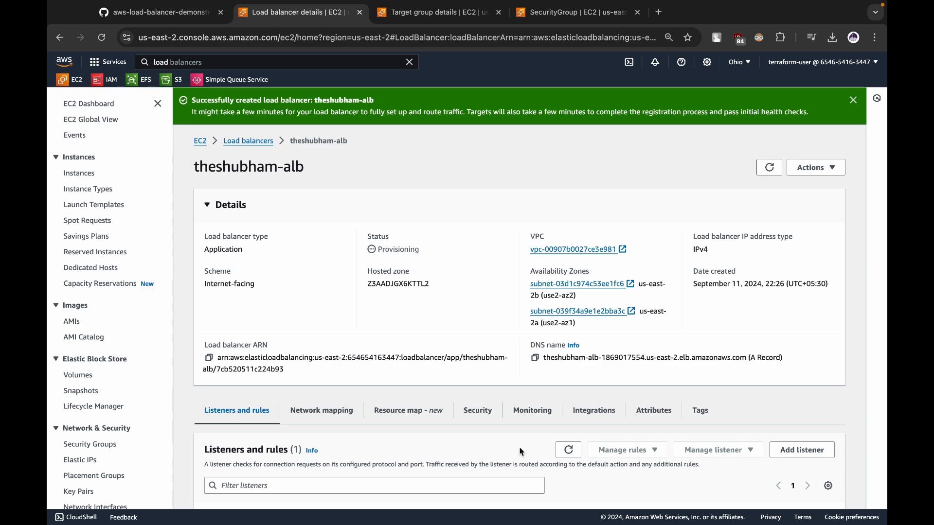
- Look over the new load balancer's details and listener rule, and refresh the load balancers list to check its state
{"action": "scroll", "coordinate": [522, 451], "scroll_direction": "down", "scroll_amount": 3}
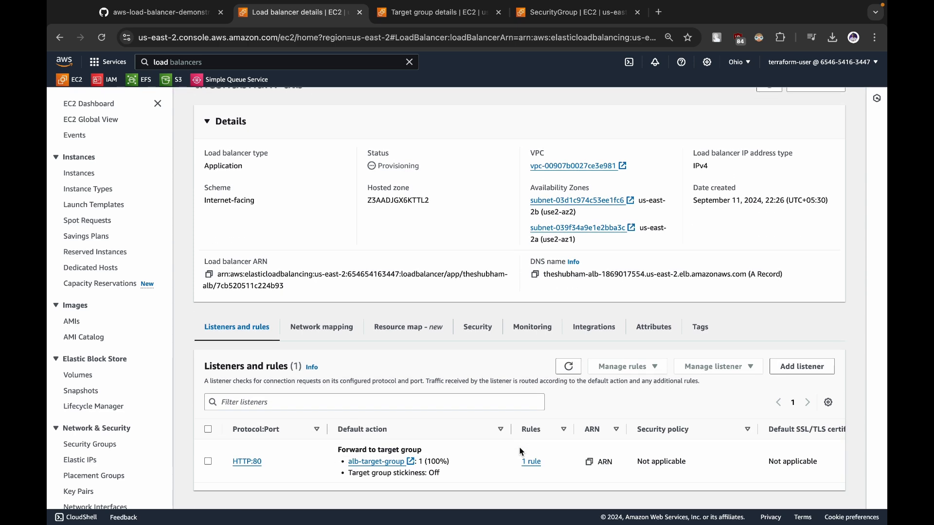
{"action": "scroll", "coordinate": [521, 452], "scroll_direction": "up", "scroll_amount": 3}
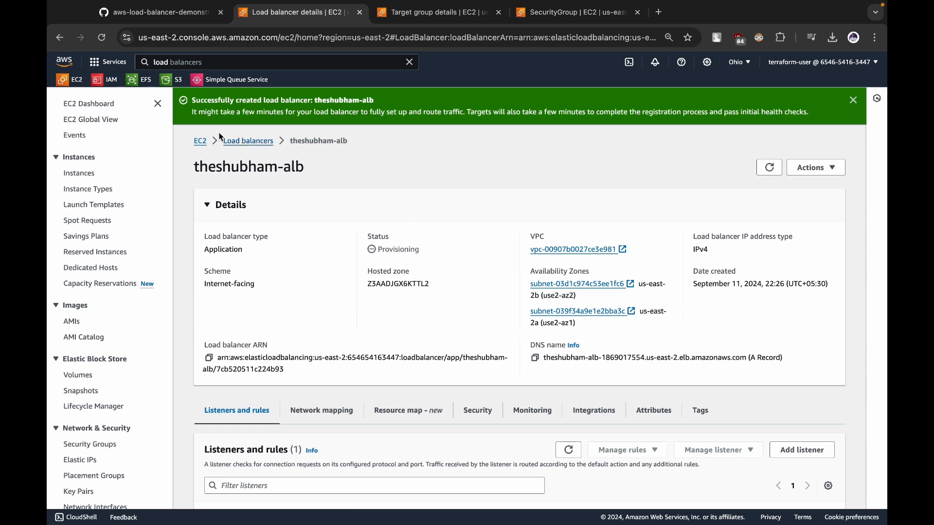
{"action": "left_click", "coordinate": [249, 142]}
{"action": "left_click", "coordinate": [645, 139]}
{"action": "left_click", "coordinate": [645, 138]}
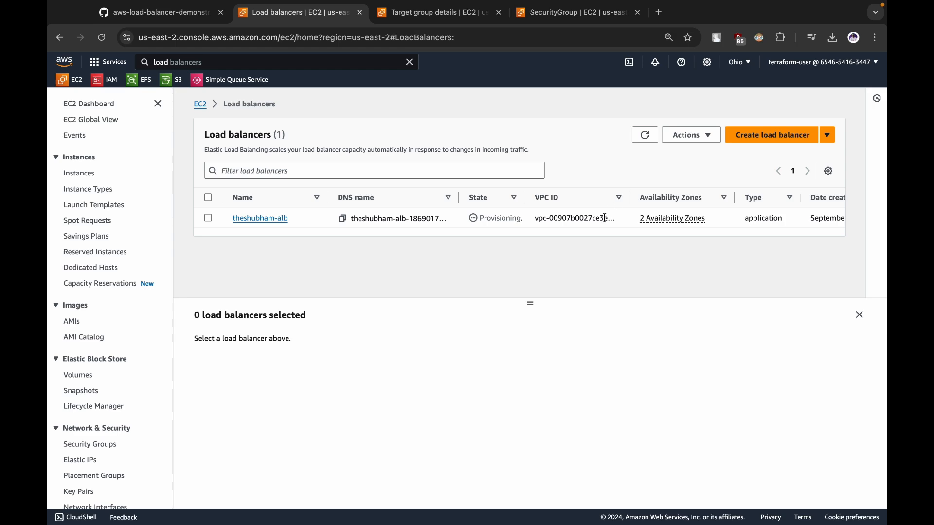
- Open the new load balancer's details page and check its status and DNS name
{"action": "scroll", "coordinate": [605, 218], "scroll_direction": "right", "scroll_amount": 2}
{"action": "scroll", "coordinate": [605, 218], "scroll_direction": "left", "scroll_amount": 2}
{"action": "left_click", "coordinate": [261, 218]}
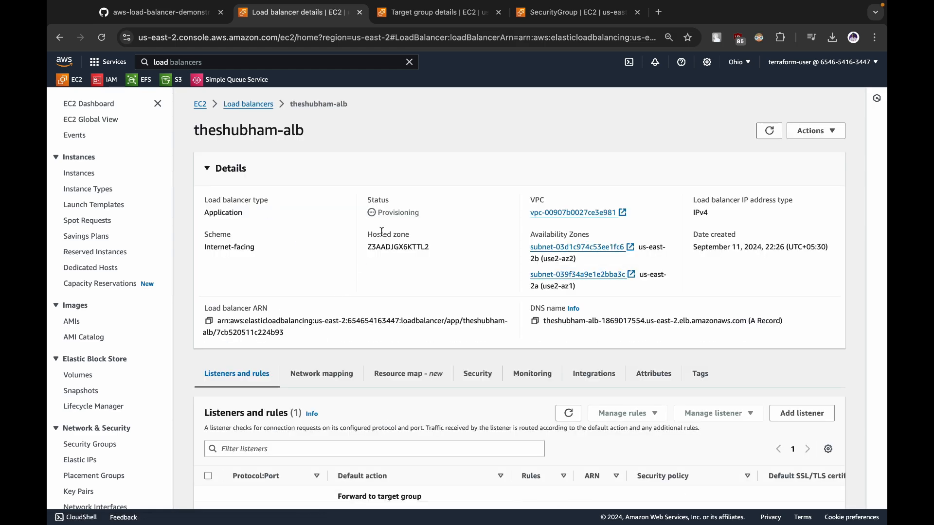
{"action": "left_click_drag", "start_coordinate": [379, 212], "coordinate": [428, 212]}
{"action": "left_click", "coordinate": [427, 212]}
{"action": "left_click_drag", "start_coordinate": [780, 321], "coordinate": [526, 331]}
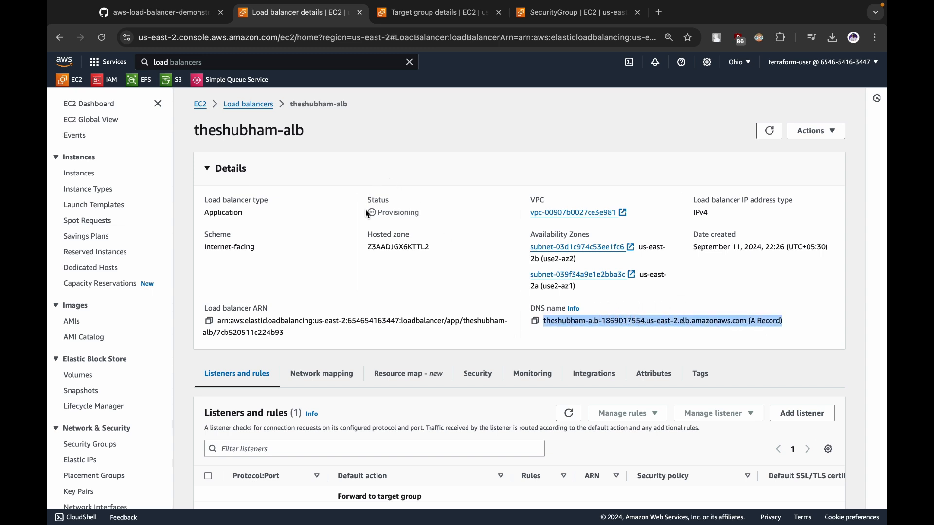
{"action": "left_click_drag", "start_coordinate": [366, 209], "coordinate": [444, 210]}
{"action": "left_click", "coordinate": [448, 212]}
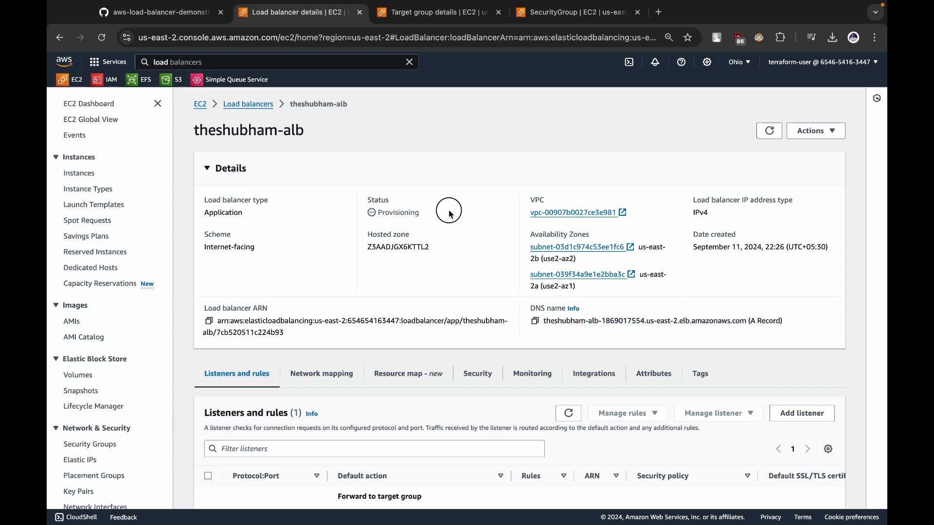
- Refresh the load balancer's details repeatedly to follow its provisioning status
{"action": "left_click", "coordinate": [770, 131]}
{"action": "left_click", "coordinate": [772, 133]}
{"action": "left_click", "coordinate": [769, 131]}
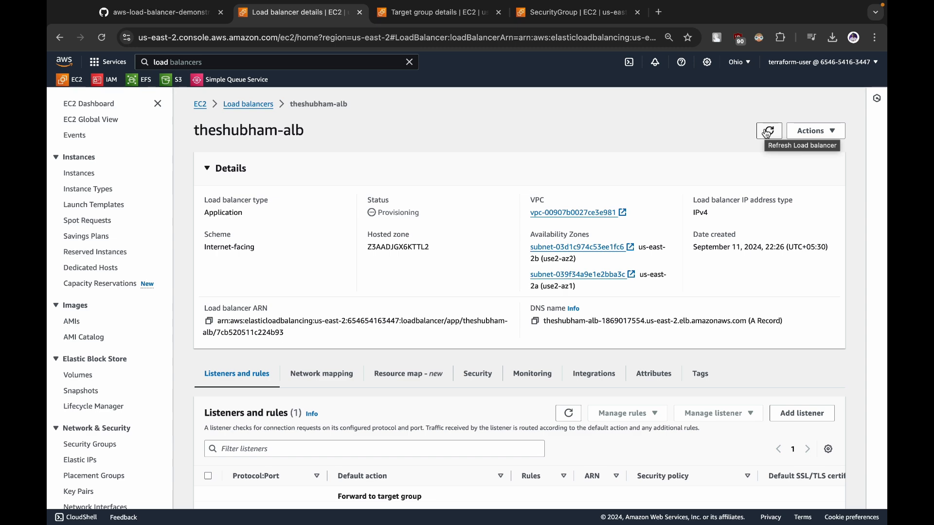
{"action": "left_click", "coordinate": [768, 131]}
{"action": "left_click", "coordinate": [767, 133]}
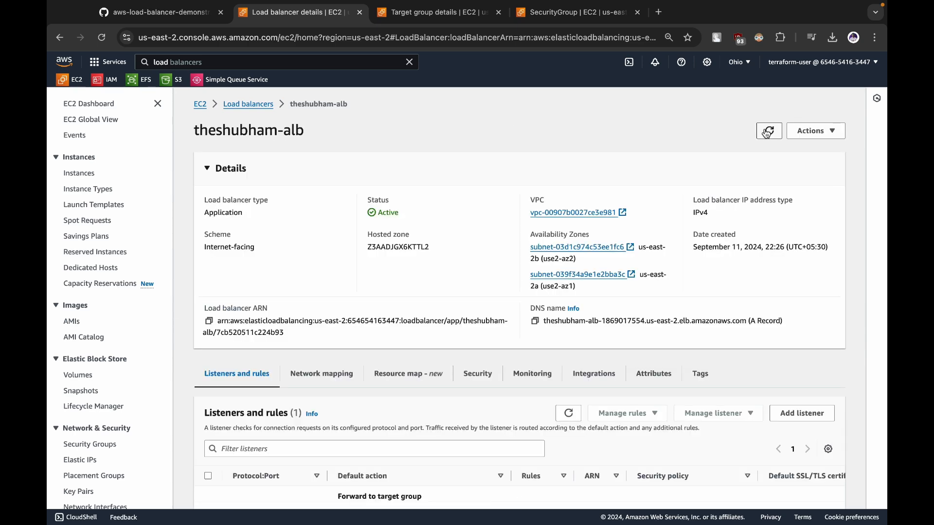
{"action": "mouse_move", "coordinate": [722, 4]}
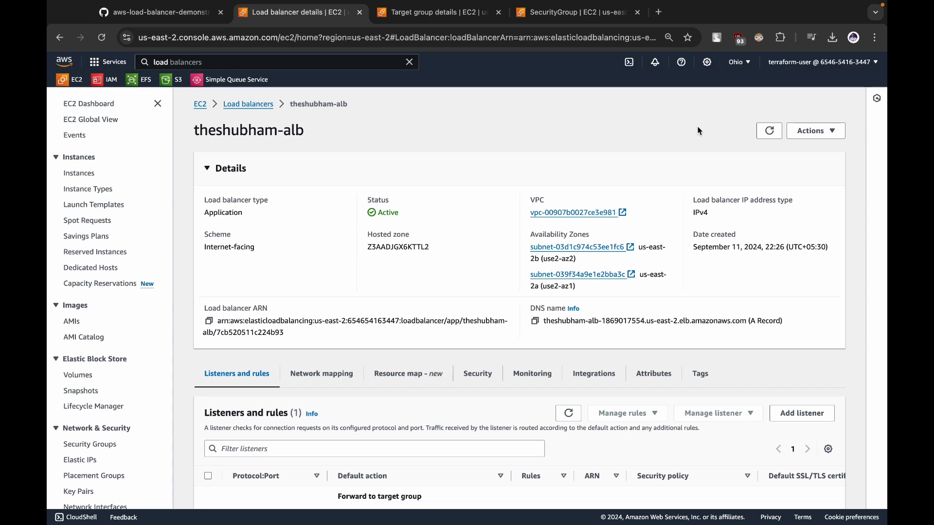
- Copy the load balancer's DNS name and open it in a new browser tab
{"action": "left_click", "coordinate": [535, 321]}
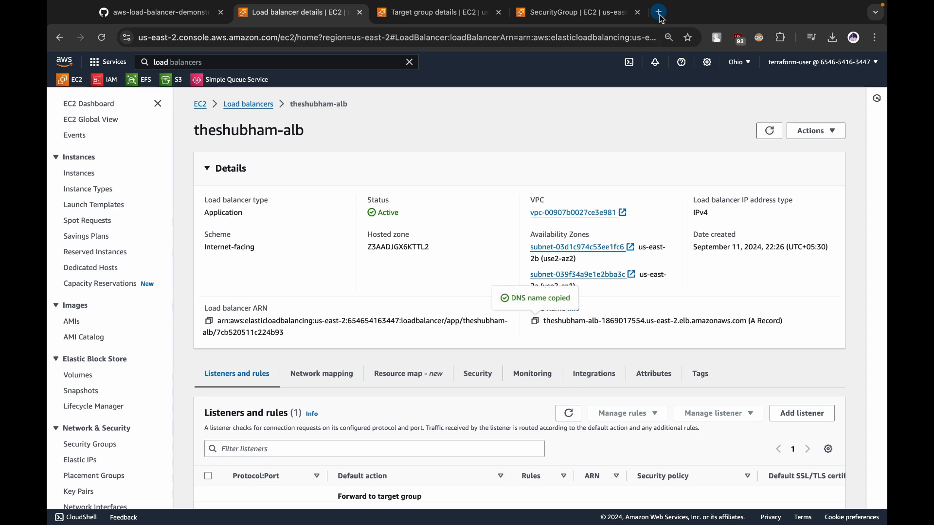
{"action": "left_click", "coordinate": [658, 12]}
{"action": "key", "text": "super+v"}
{"action": "key", "text": "Return"}
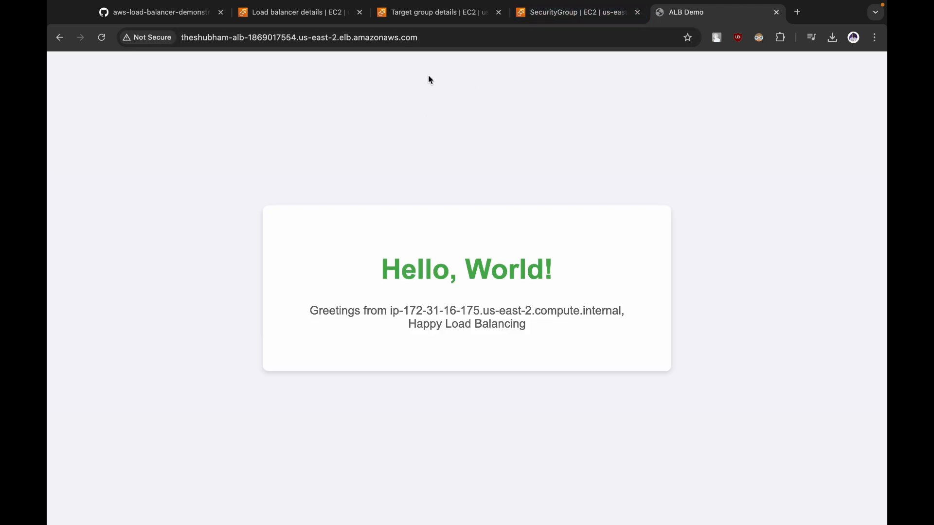
- Reload the ALB Demo page several times and compare the instance hostname in its greeting
{"action": "left_click_drag", "start_coordinate": [404, 310], "coordinate": [485, 307]}
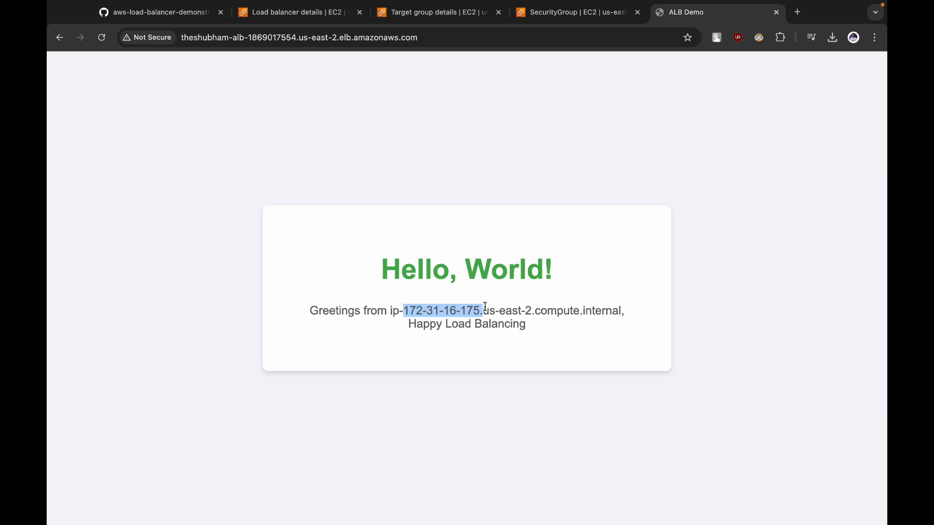
{"action": "left_click", "coordinate": [102, 39]}
{"action": "left_click", "coordinate": [102, 38]}
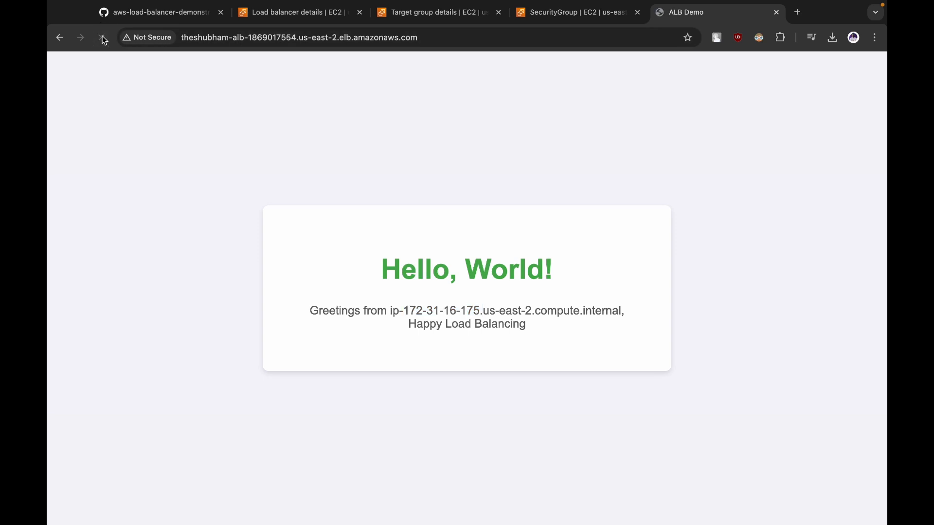
{"action": "left_click", "coordinate": [102, 38]}
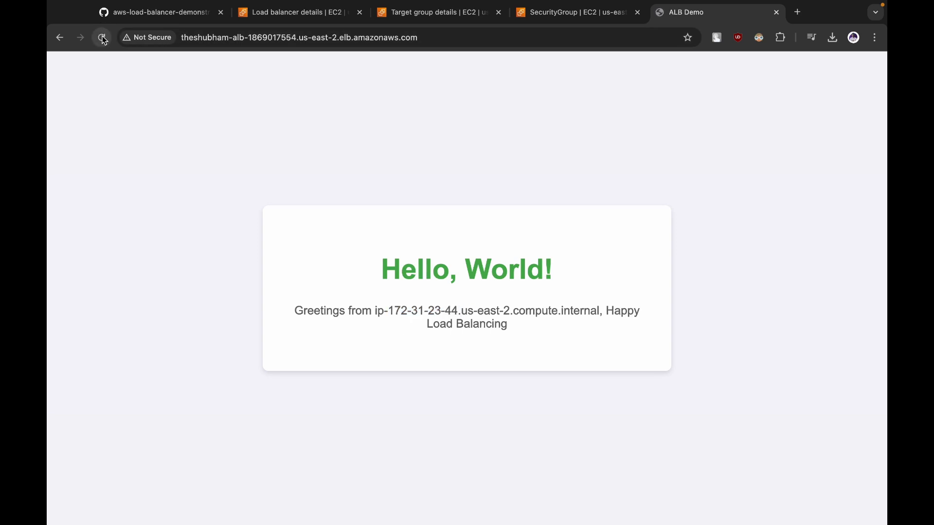
{"action": "left_click_drag", "start_coordinate": [395, 311], "coordinate": [489, 311]}
{"action": "left_click", "coordinate": [106, 44]}
{"action": "left_click", "coordinate": [102, 39]}
{"action": "left_click_drag", "start_coordinate": [368, 302], "coordinate": [468, 313]}
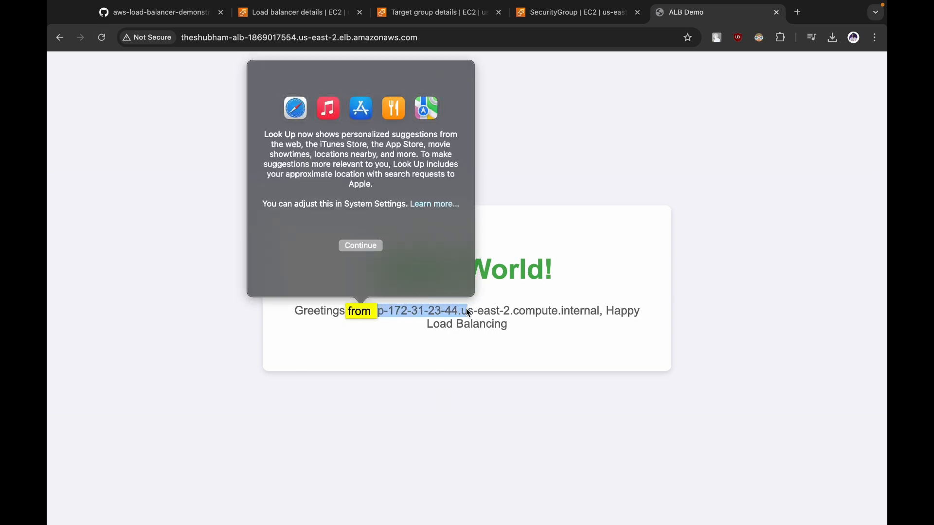
{"action": "left_click", "coordinate": [468, 312]}
- Look briefly at the GitHub and security group pages, and keep reloading the ALB Demo page to test traffic distribution
{"action": "left_click", "coordinate": [107, 12]}
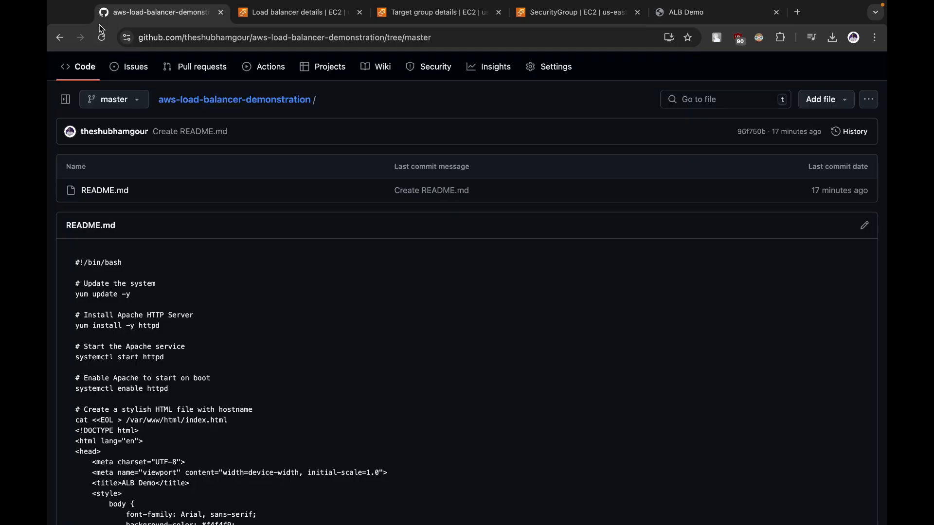
{"action": "left_click", "coordinate": [531, 13]}
{"action": "left_click", "coordinate": [686, 12]}
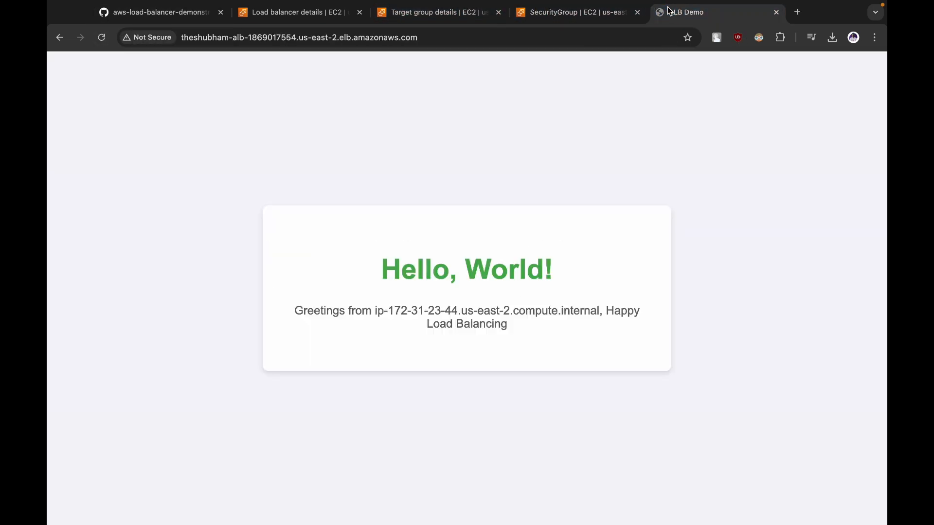
{"action": "left_click", "coordinate": [104, 39]}
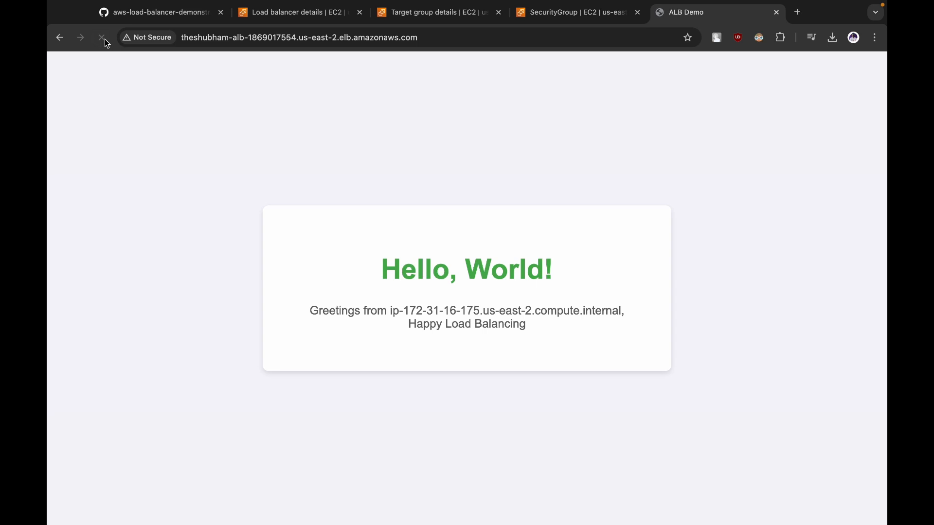
{"action": "left_click", "coordinate": [104, 38]}
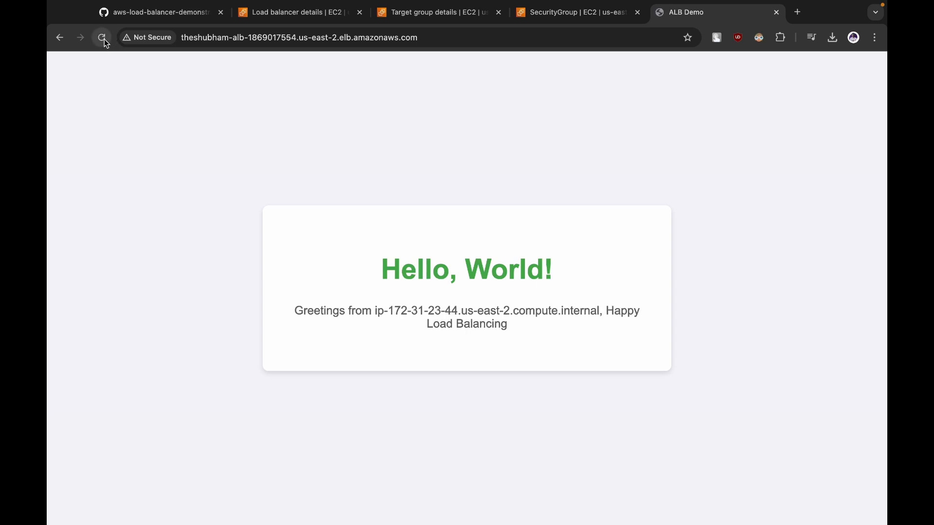
{"action": "left_click", "coordinate": [104, 38]}
{"action": "left_click", "coordinate": [104, 39]}
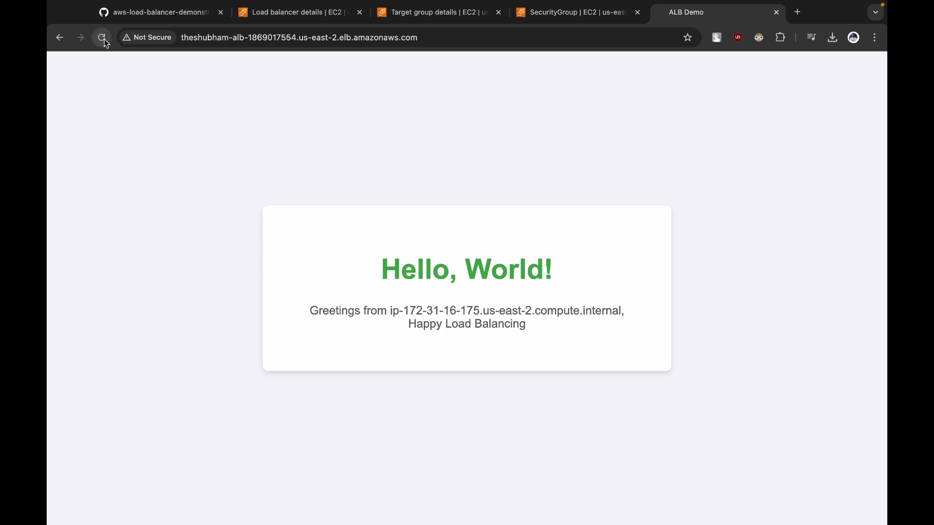
{"action": "left_click", "coordinate": [104, 39]}
{"action": "left_click", "coordinate": [104, 39]}
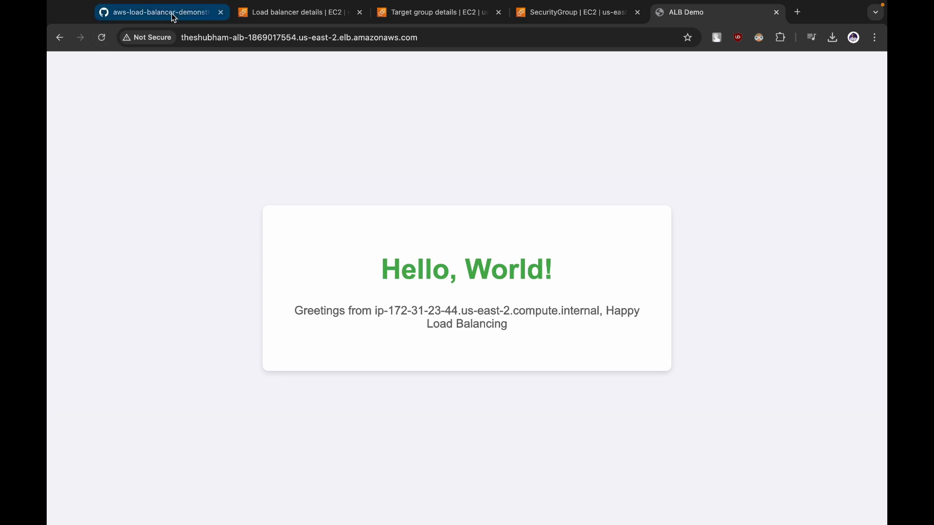
- View the Apache setup script in the GitHub README and reload the ALB Demo page once more
{"action": "left_click", "coordinate": [172, 14]}
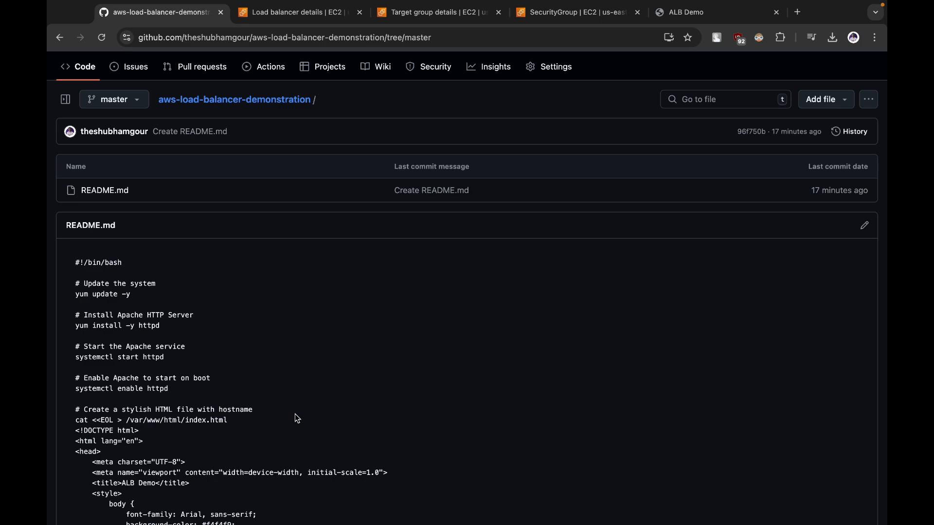
{"action": "scroll", "coordinate": [297, 419], "scroll_direction": "down", "scroll_amount": 3}
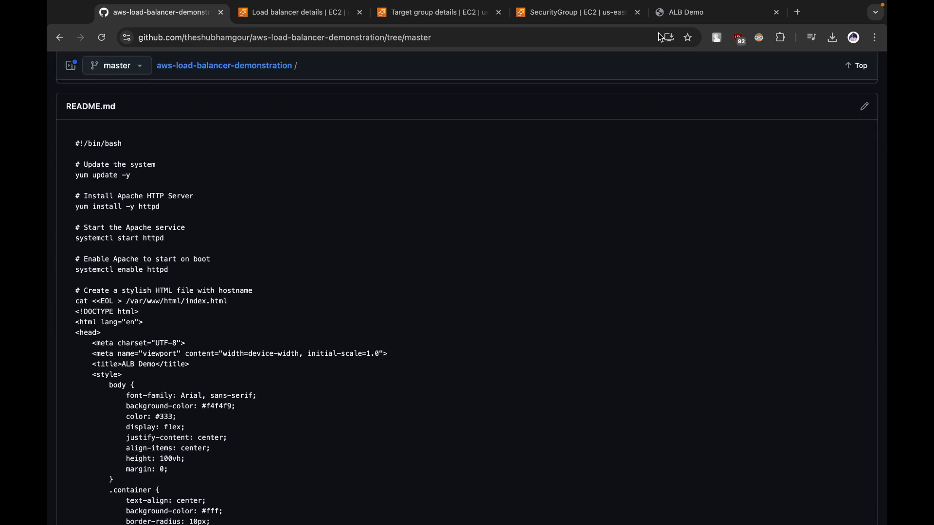
{"action": "left_click", "coordinate": [664, 16]}
{"action": "left_click", "coordinate": [110, 37]}
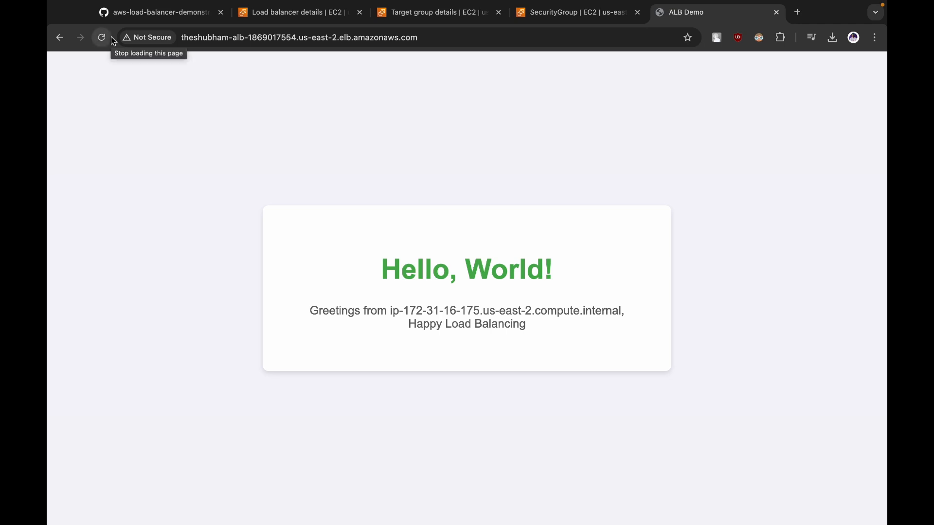
- Delete the load balancer from the load balancers list, entering "confirm" as the written consent
{"action": "left_click", "coordinate": [298, 15]}
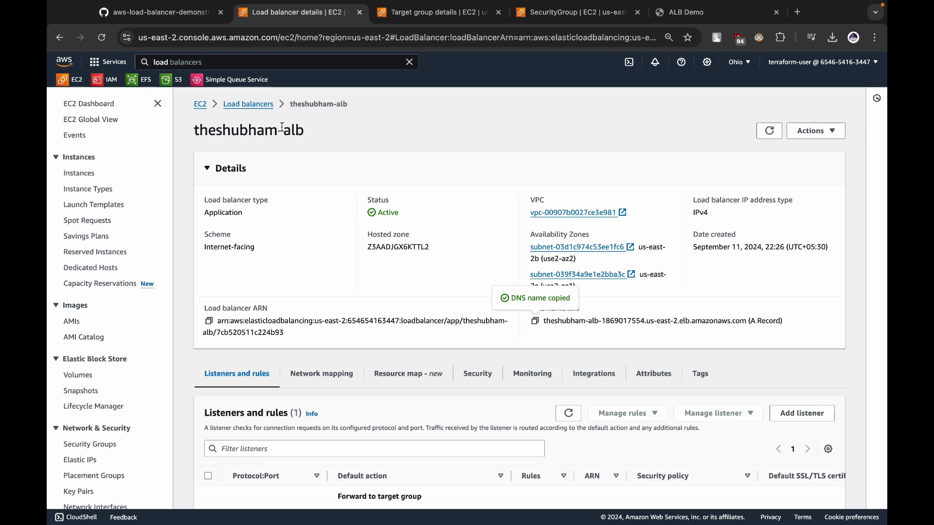
{"action": "left_click", "coordinate": [242, 105]}
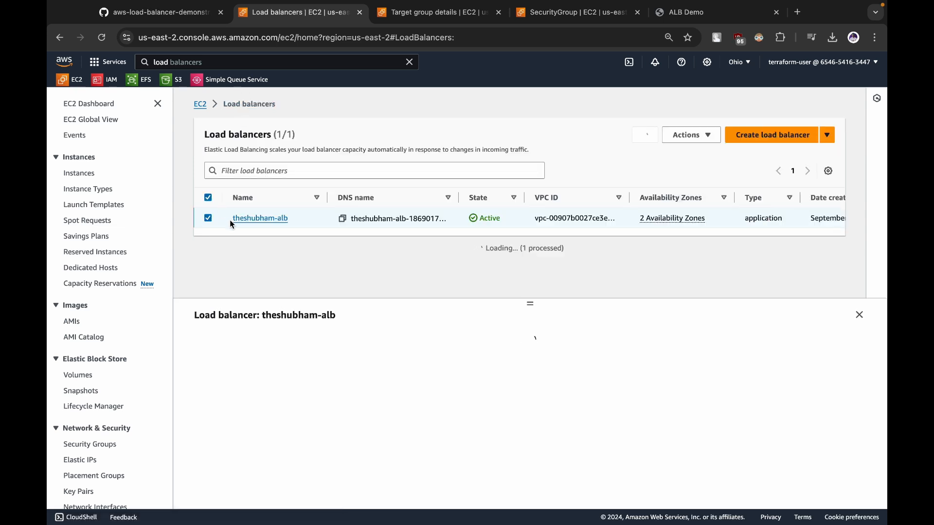
{"action": "left_click", "coordinate": [690, 135]}
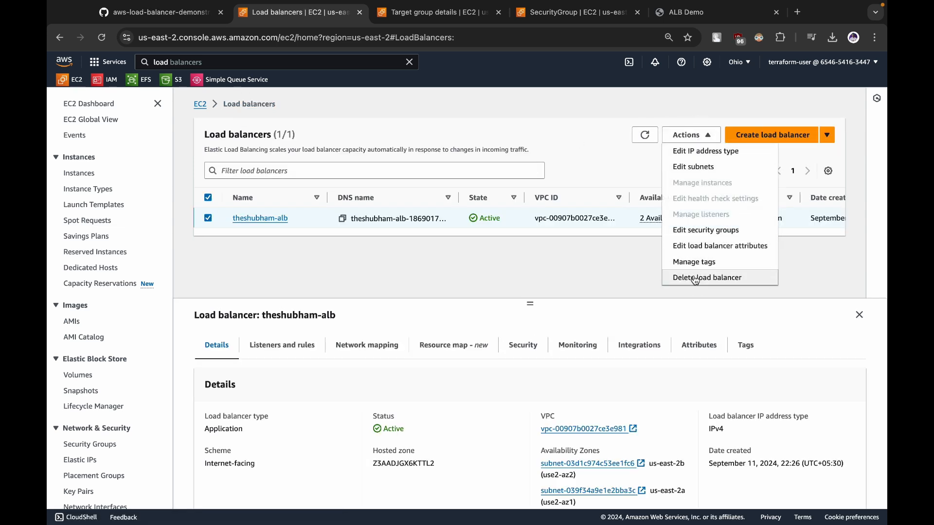
{"action": "left_click", "coordinate": [695, 273]}
{"action": "type", "text": "co"}
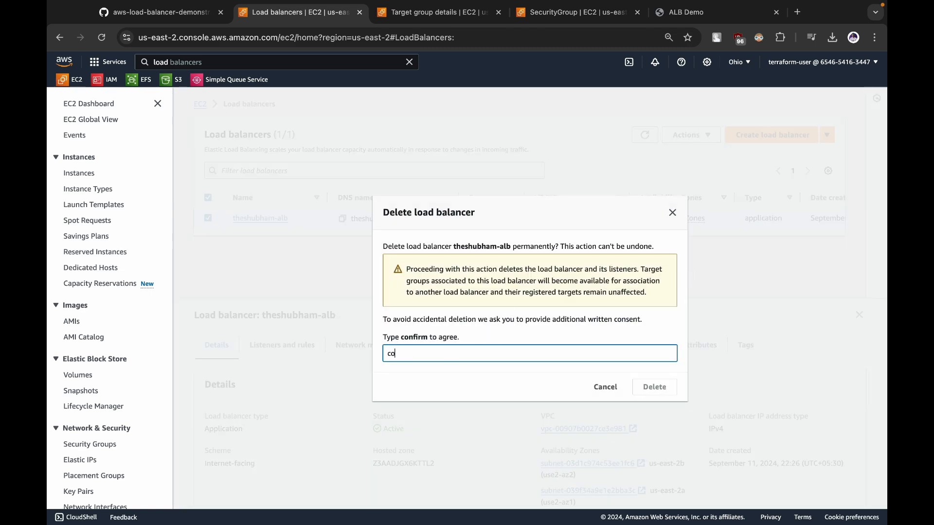
{"action": "type", "text": "nfirm"}
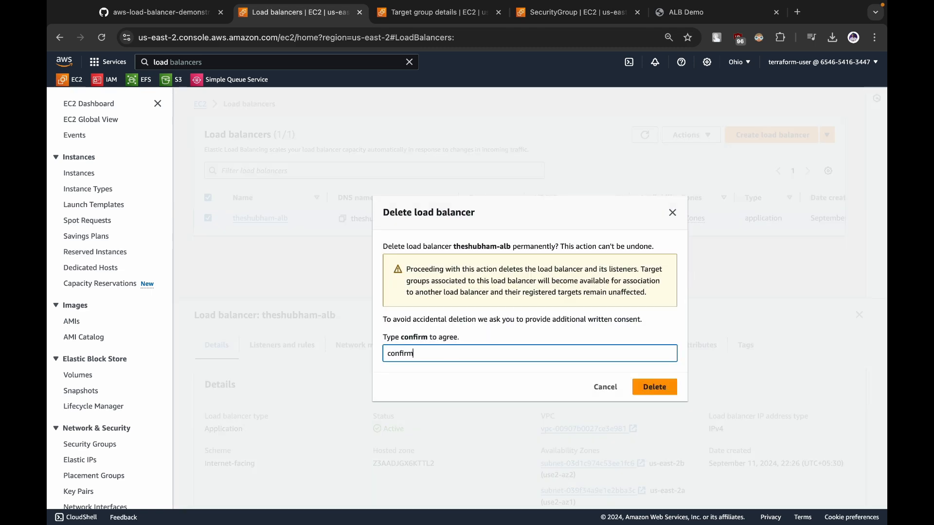
{"action": "left_click", "coordinate": [653, 387]}
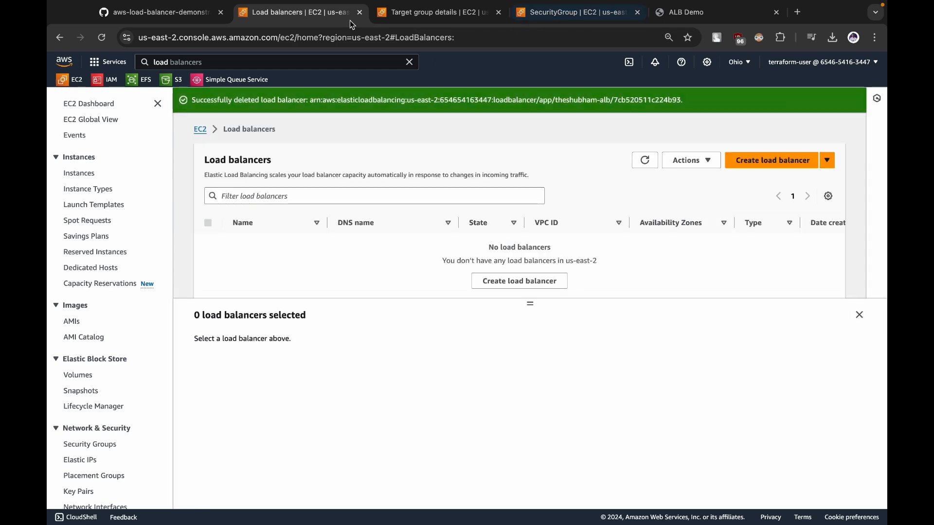
- Delete alb-target-group from the target groups list and accept the deletion
{"action": "left_click", "coordinate": [434, 12]}
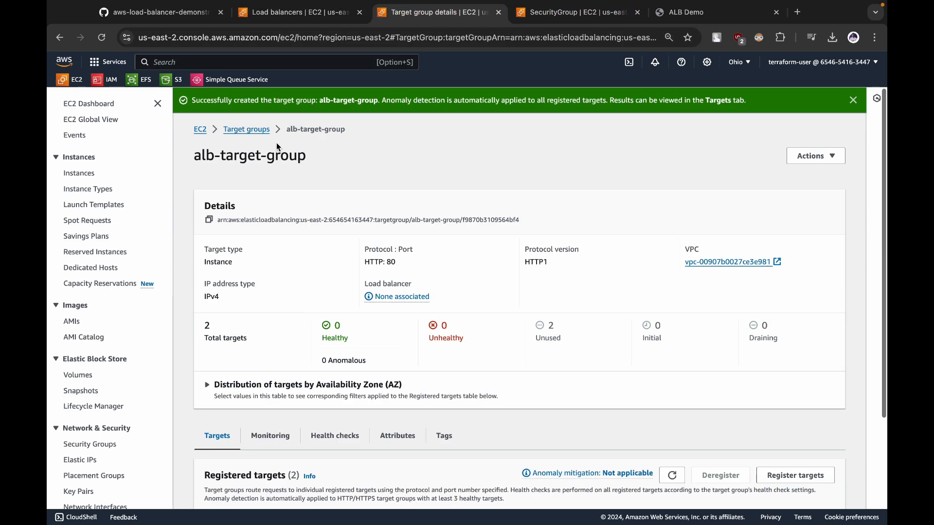
{"action": "left_click", "coordinate": [246, 129]}
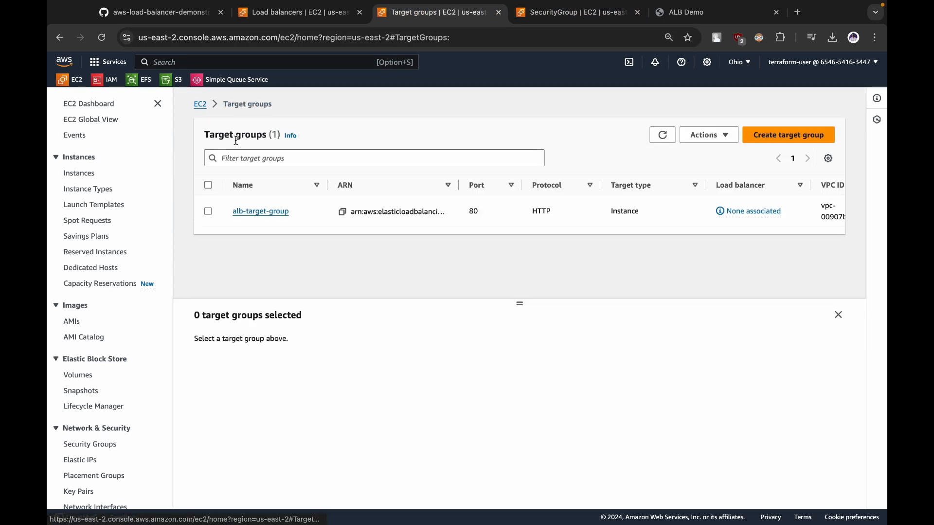
{"action": "left_click", "coordinate": [207, 211]}
{"action": "left_click", "coordinate": [708, 134]}
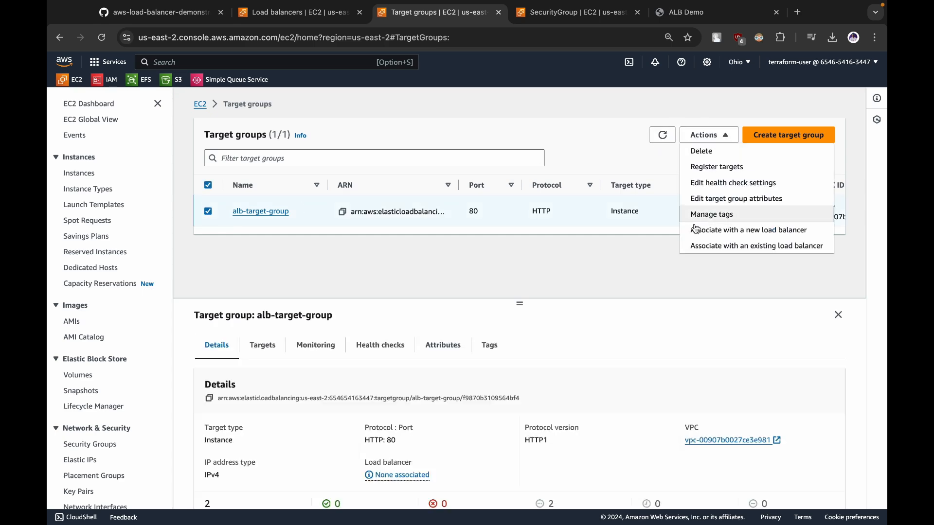
{"action": "left_click", "coordinate": [702, 151]}
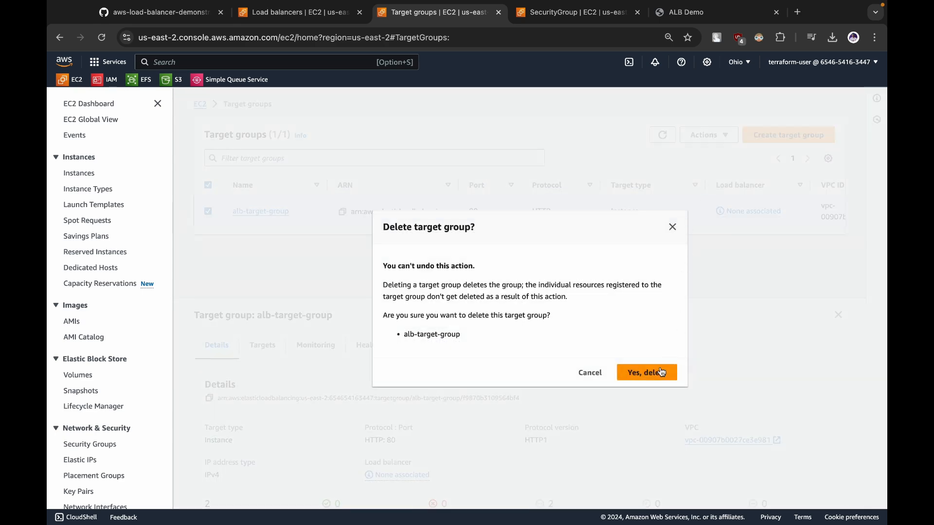
{"action": "left_click", "coordinate": [654, 376]}
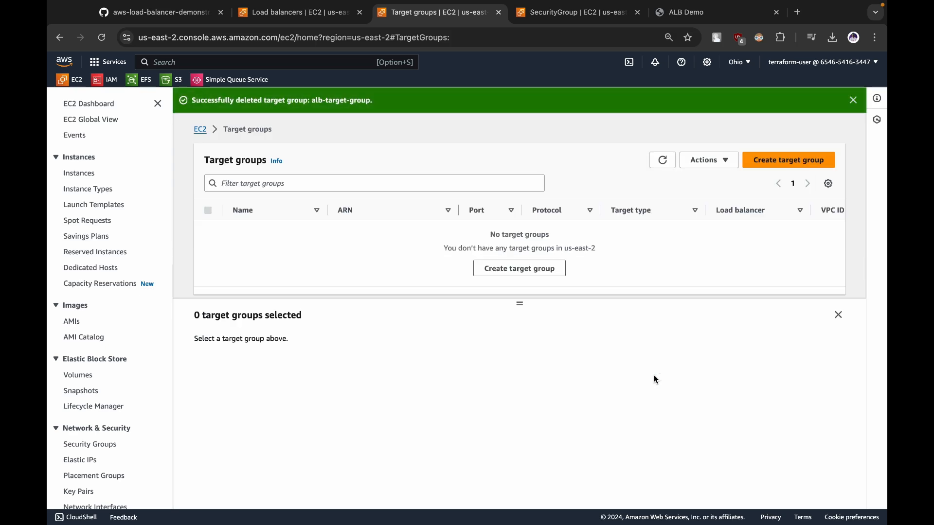
- Delete the application-load-balancer security group from the security groups list and accept the deletion
{"action": "key", "text": "ctrl+Tab"}
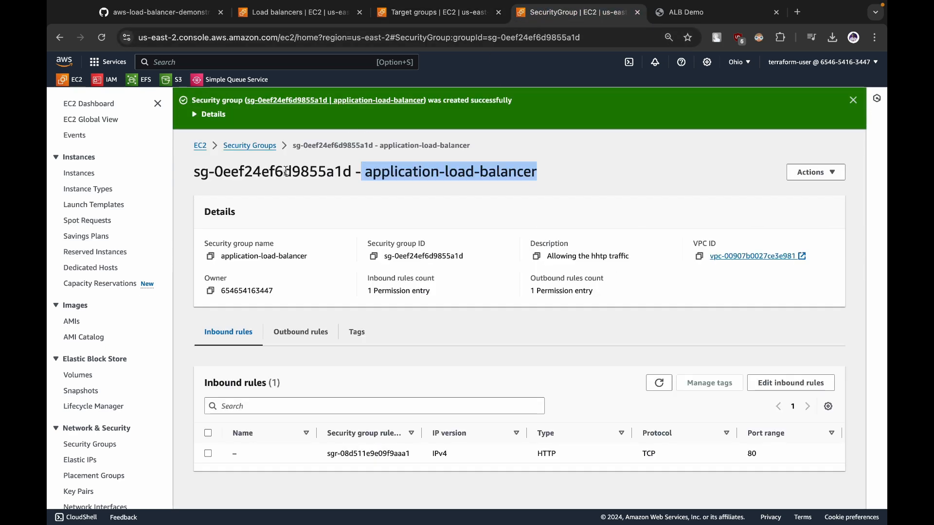
{"action": "left_click", "coordinate": [261, 148]}
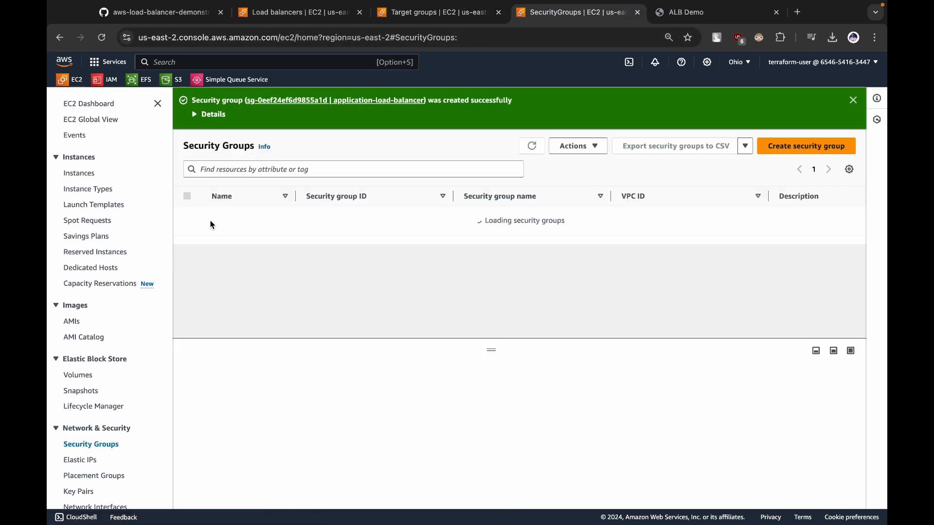
{"action": "scroll", "coordinate": [278, 244], "scroll_direction": "down", "scroll_amount": 3}
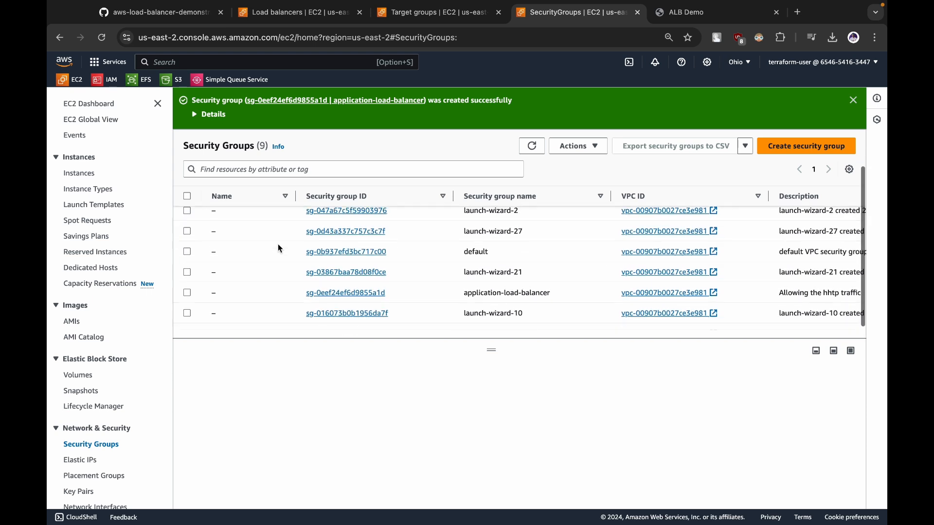
{"action": "left_click", "coordinate": [187, 280]}
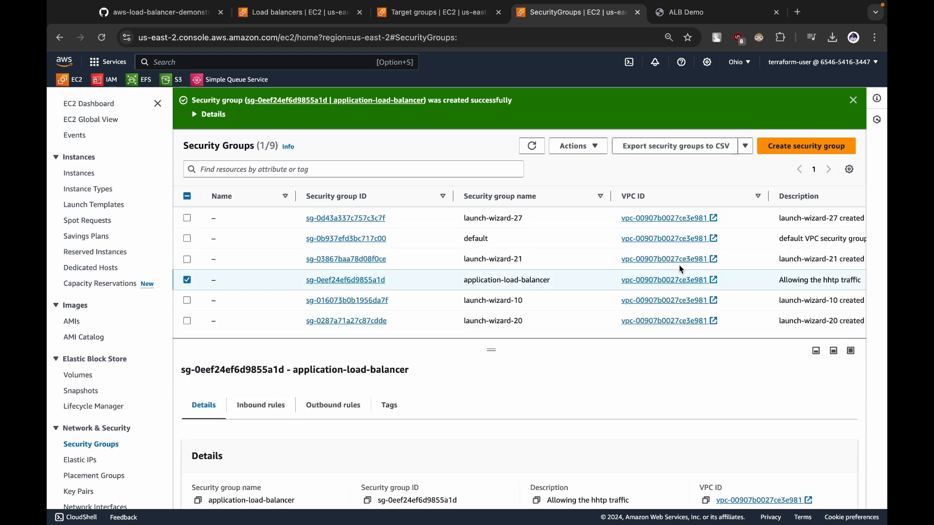
{"action": "left_click", "coordinate": [589, 154]}
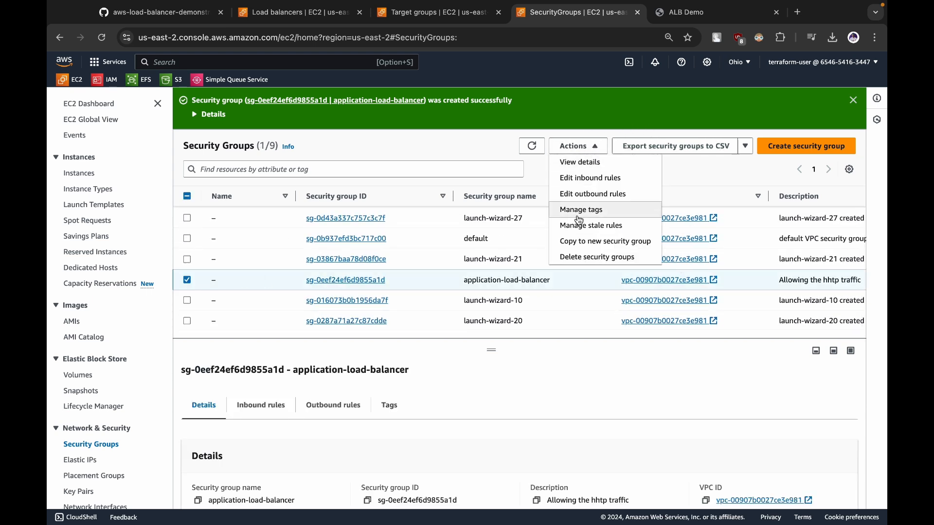
{"action": "left_click", "coordinate": [576, 257]}
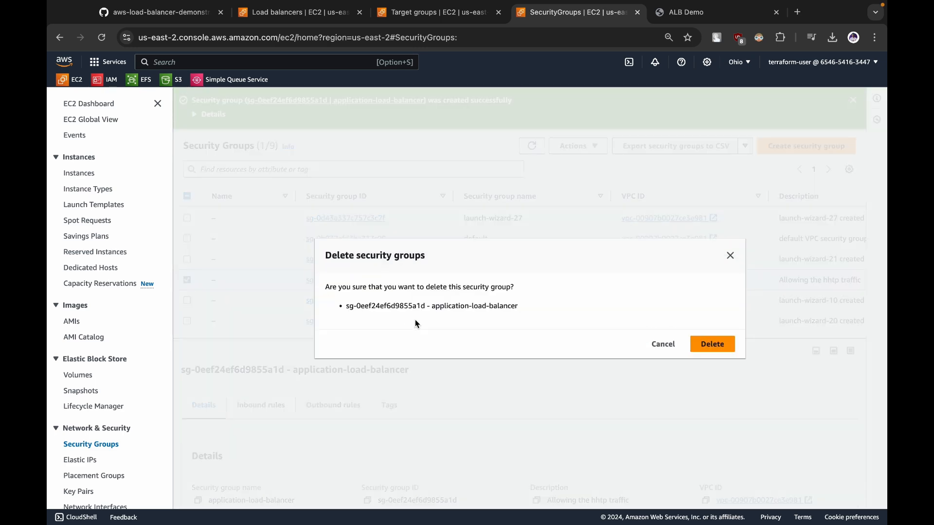
{"action": "left_click", "coordinate": [720, 350]}
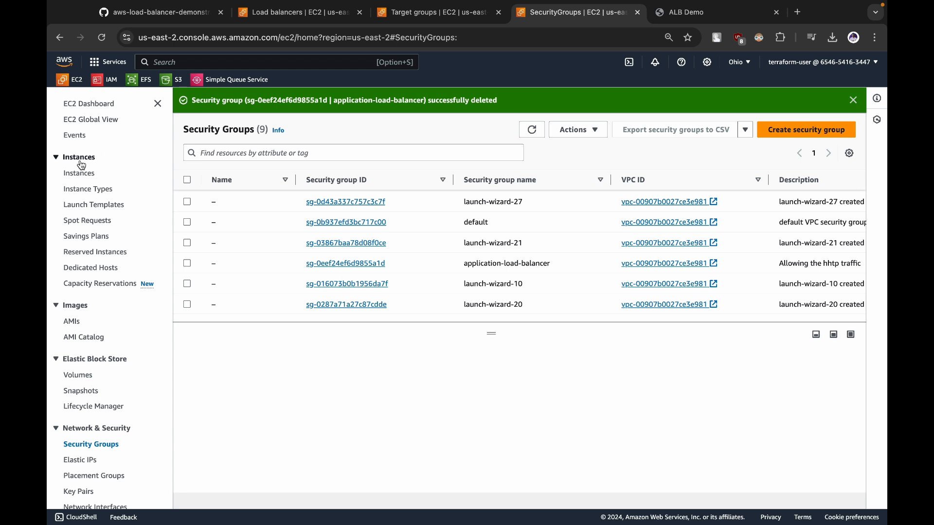
- Terminate both EC2 instances, instance-1 and instance-2, from the instances list and accept the termination
{"action": "left_click", "coordinate": [78, 174]}
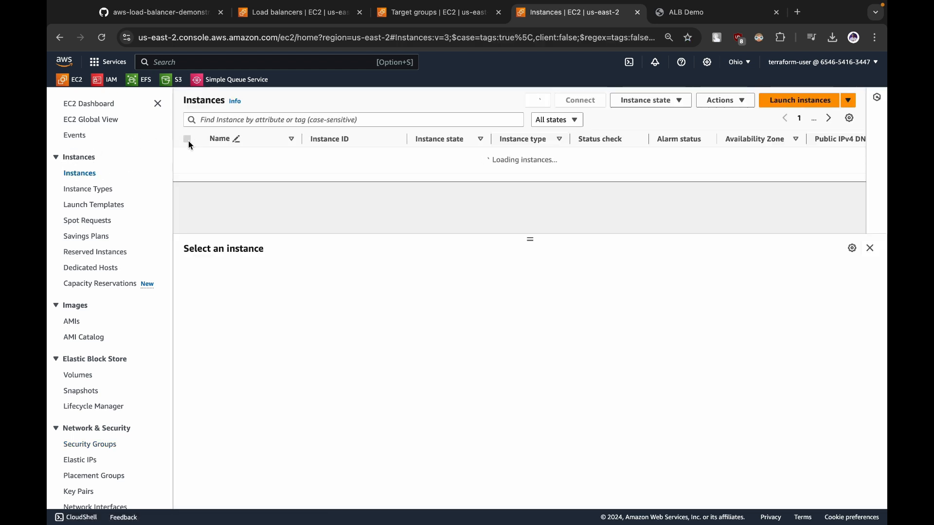
{"action": "left_click", "coordinate": [187, 141]}
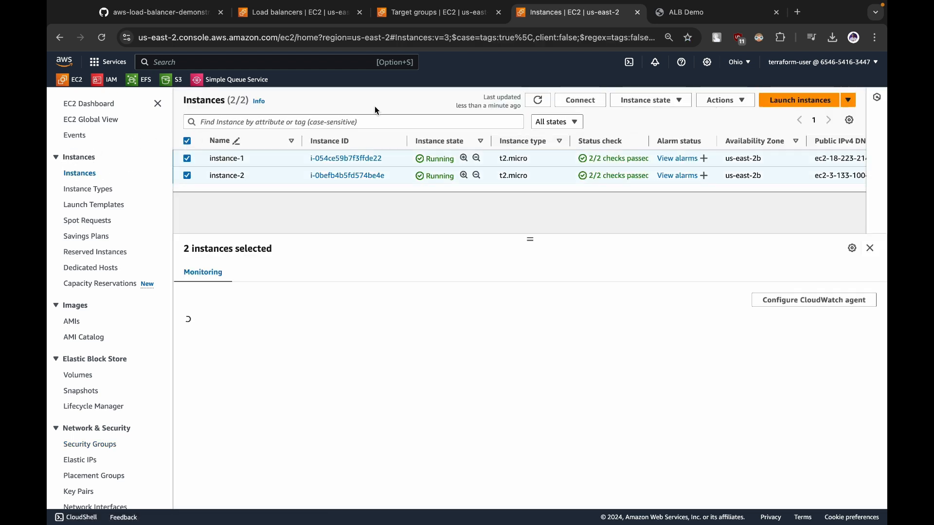
{"action": "left_click", "coordinate": [641, 103]}
{"action": "left_click", "coordinate": [637, 179]}
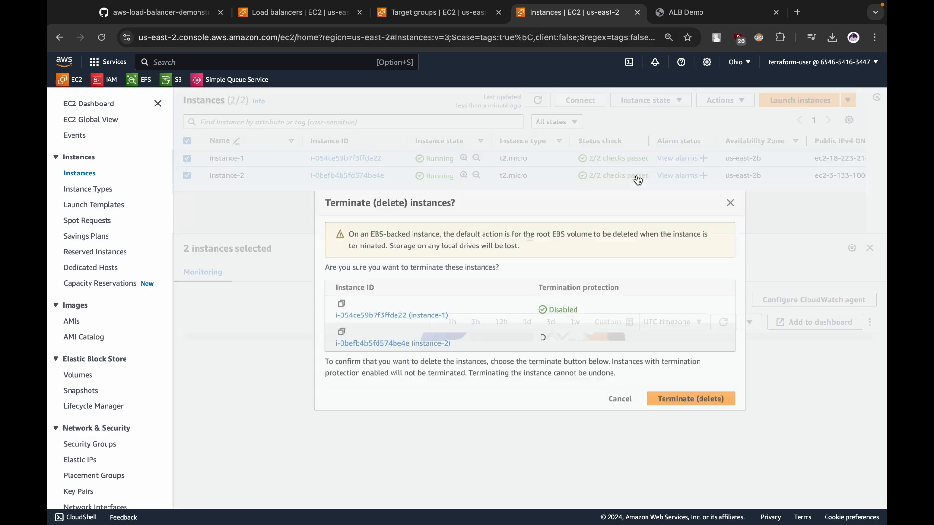
{"action": "left_click", "coordinate": [669, 397]}
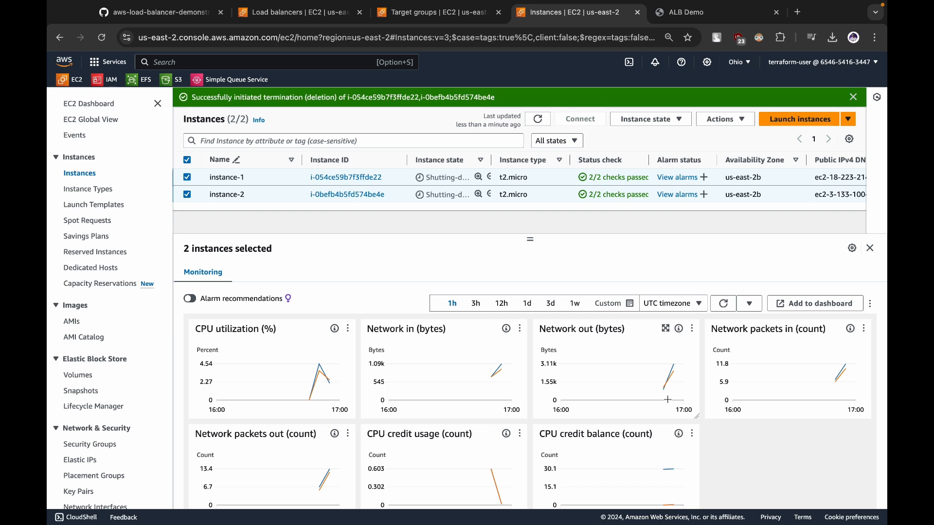
{"action": "mouse_move", "coordinate": [733, 3]}
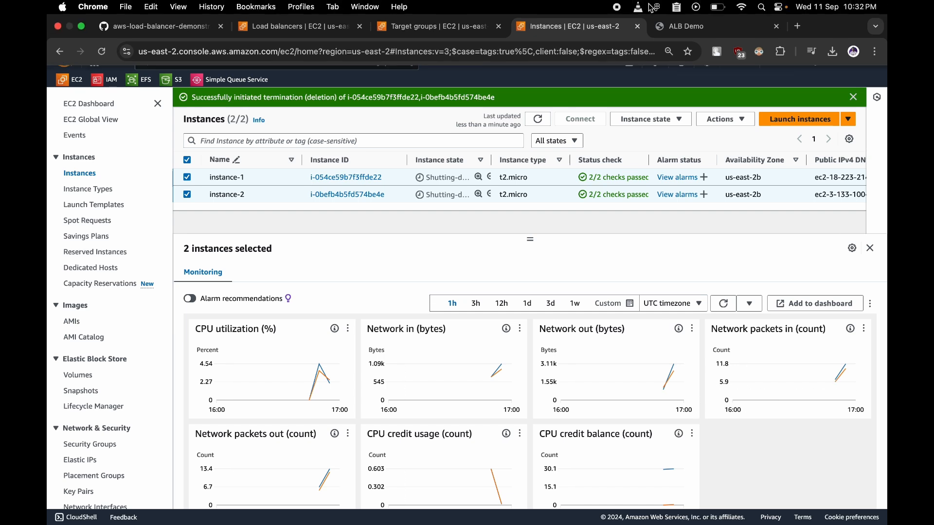